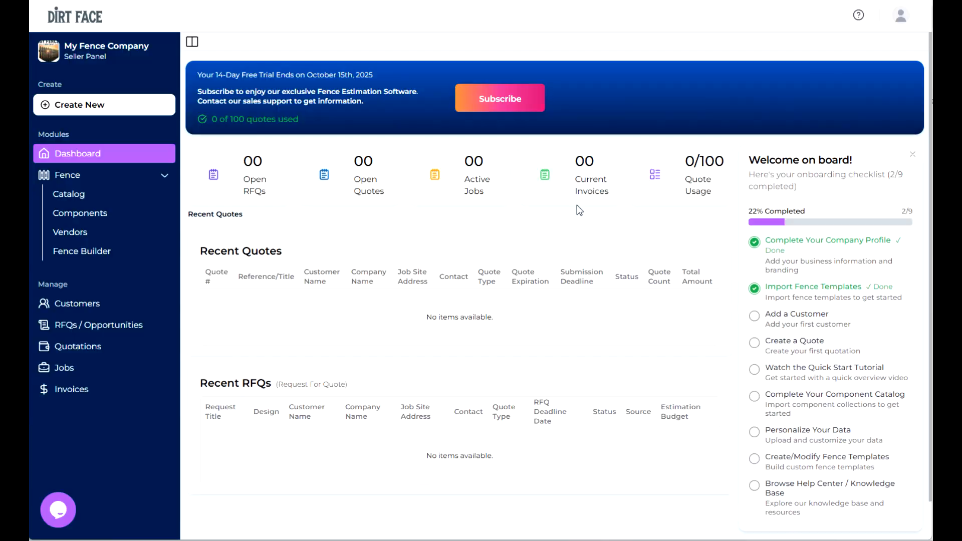
- Enable the Lead Generator in the business settings' Lead Generator App section
left_click(904, 23)
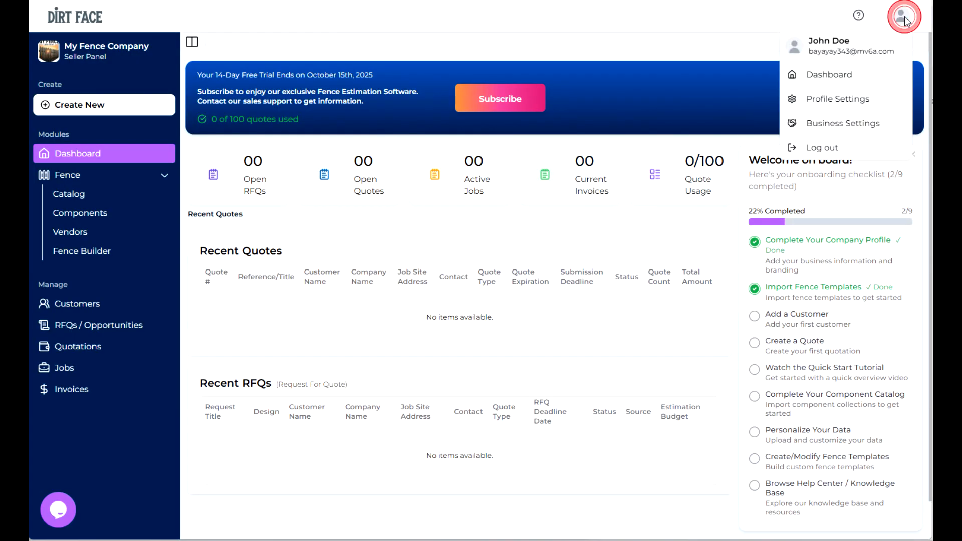
left_click(850, 123)
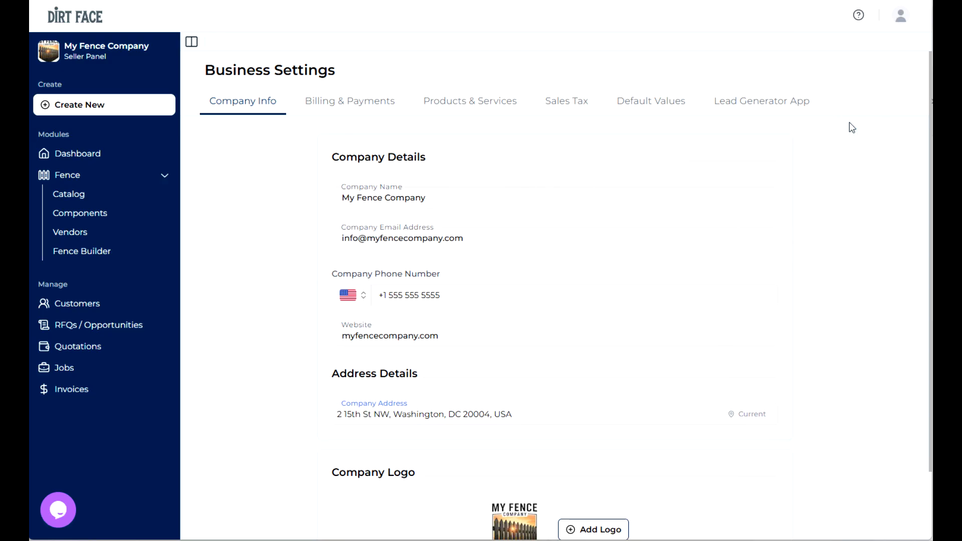
left_click(749, 102)
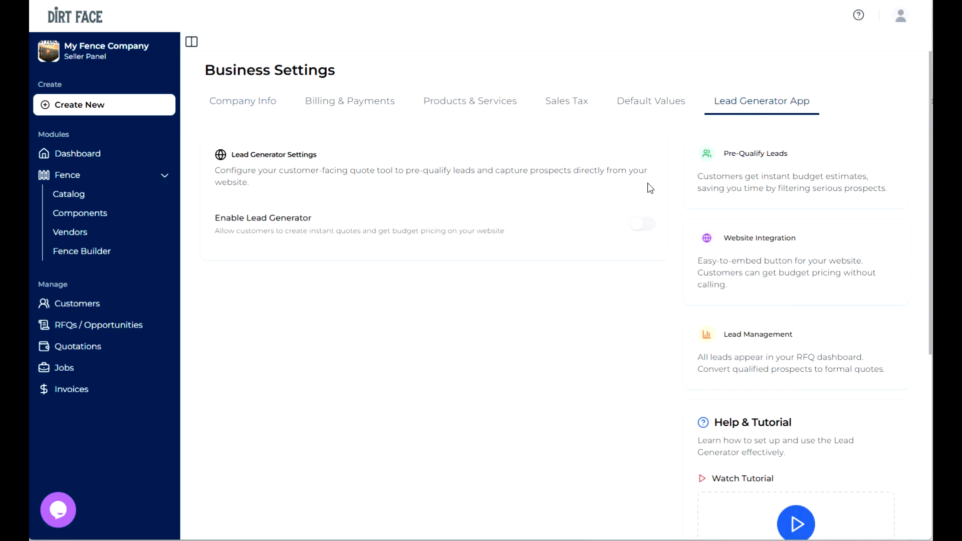
left_click(637, 226)
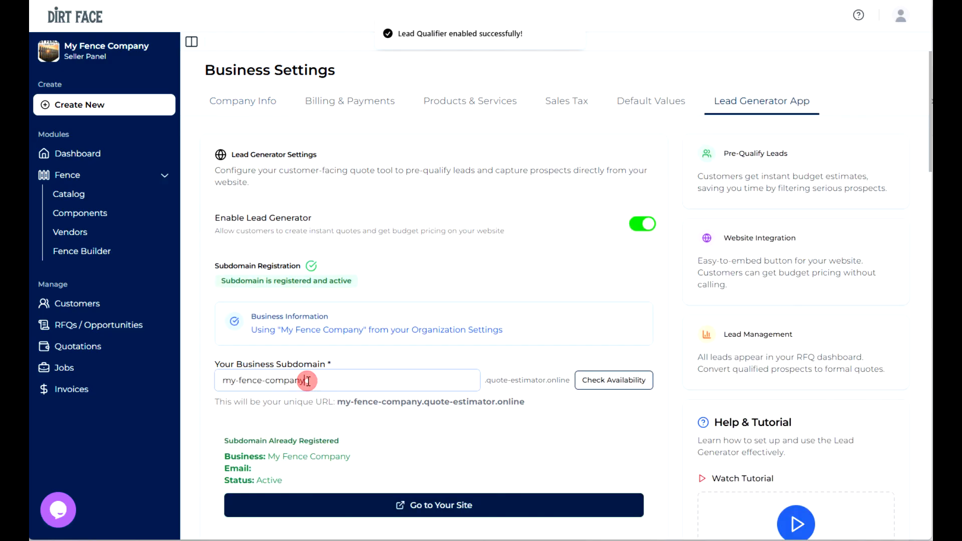
- Change the business subdomain to my-fence-biz, check its availability and update the registration
left_click_drag(306, 381, 266, 380)
type("biz")
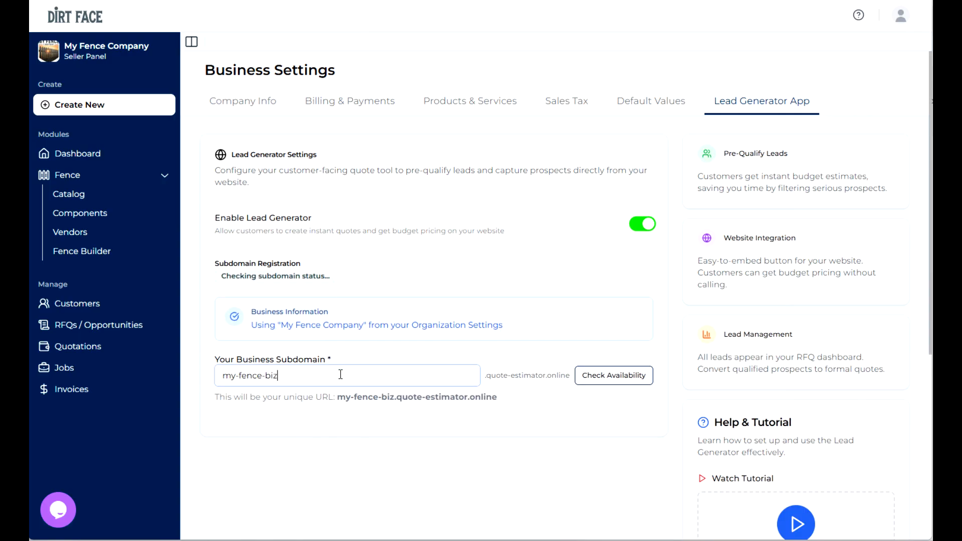
left_click(610, 382)
scroll(436, 324, "down", 2)
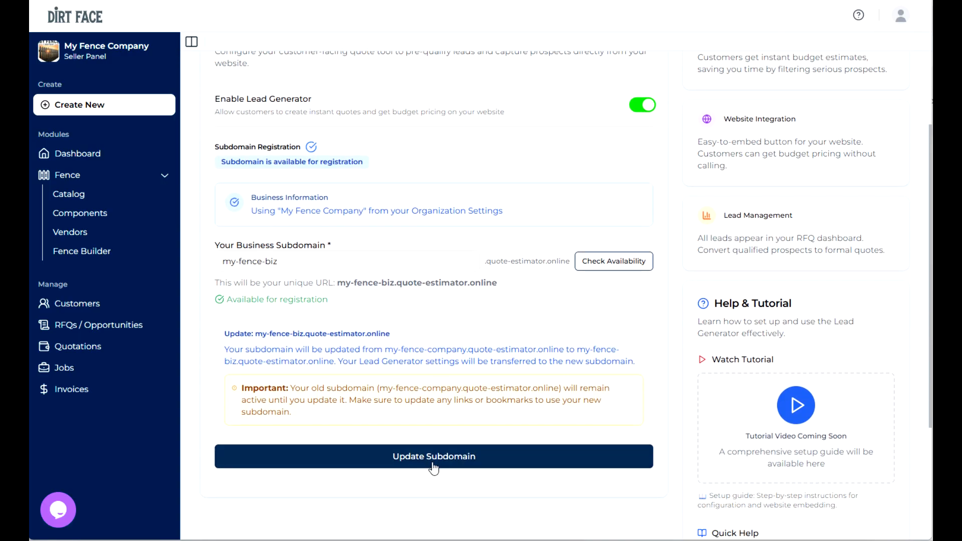
left_click(435, 458)
left_click(579, 48)
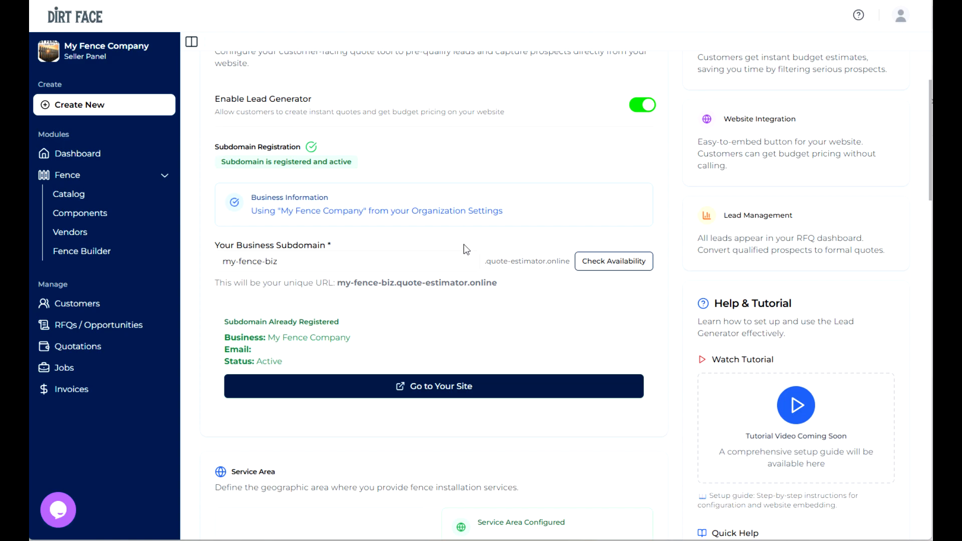
- Start editing the service area and bring the Washington, DC region into view on its map
scroll(464, 244, "down", 2)
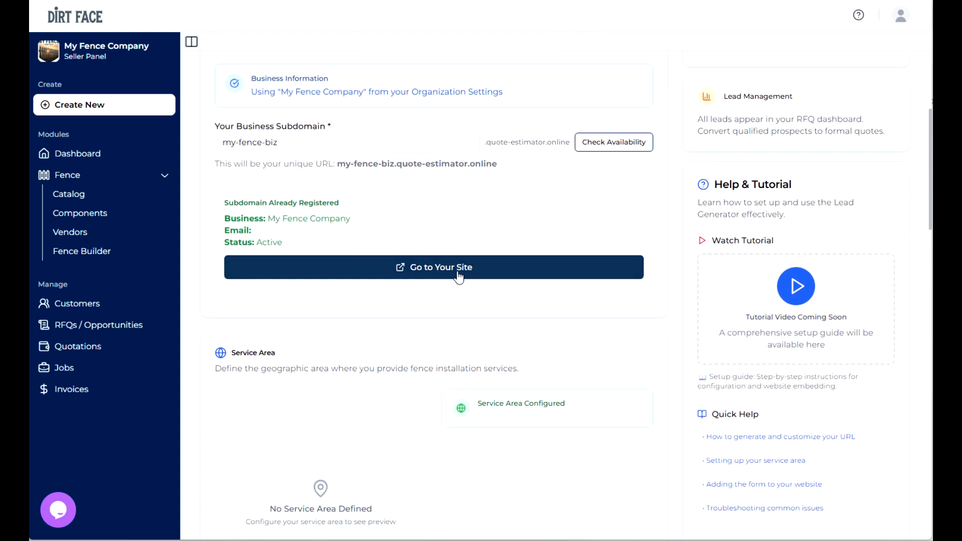
scroll(456, 274, "down", 3)
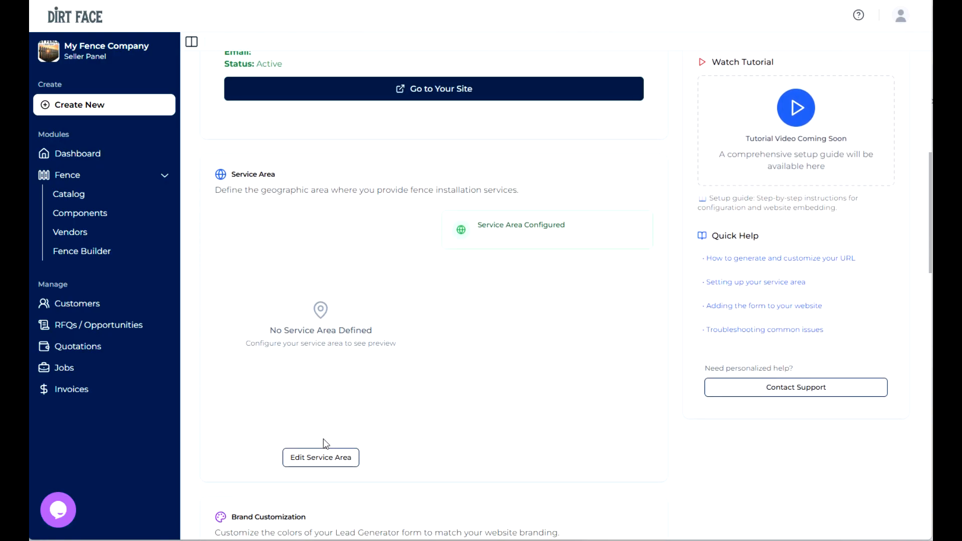
left_click(319, 457)
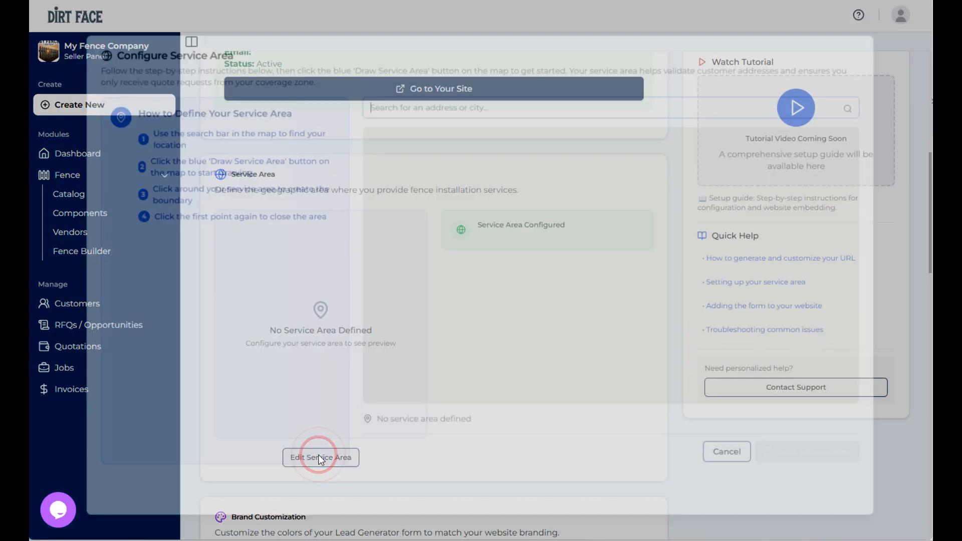
left_click(445, 99)
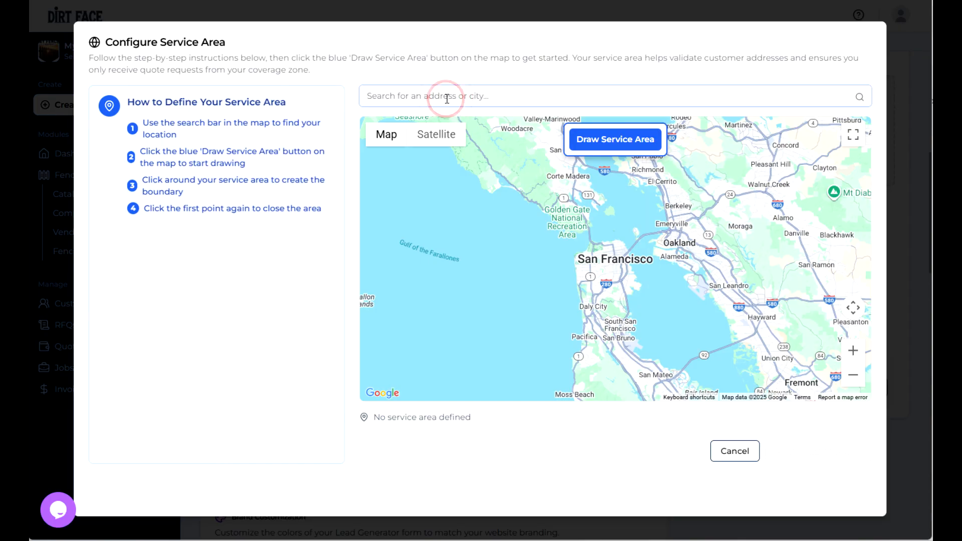
type("washi")
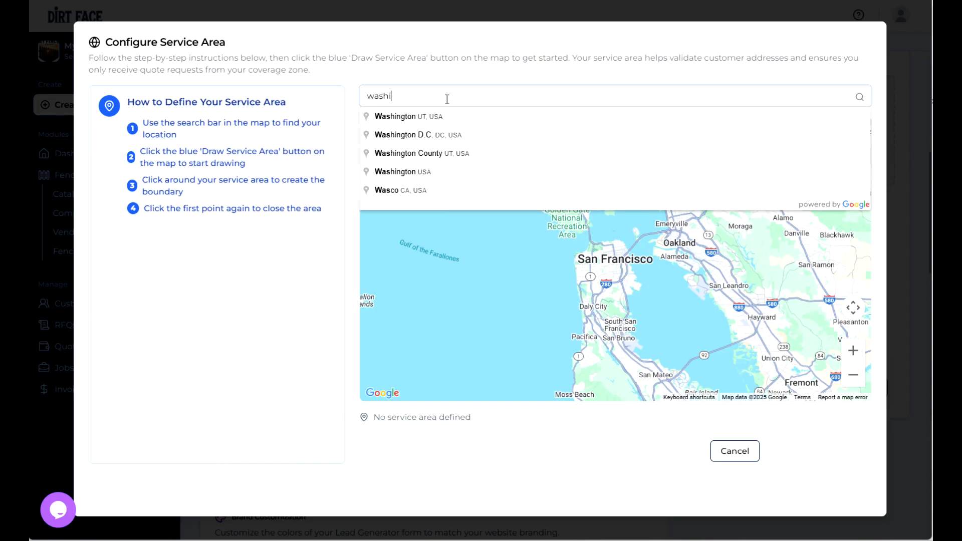
type("n")
left_click(432, 134)
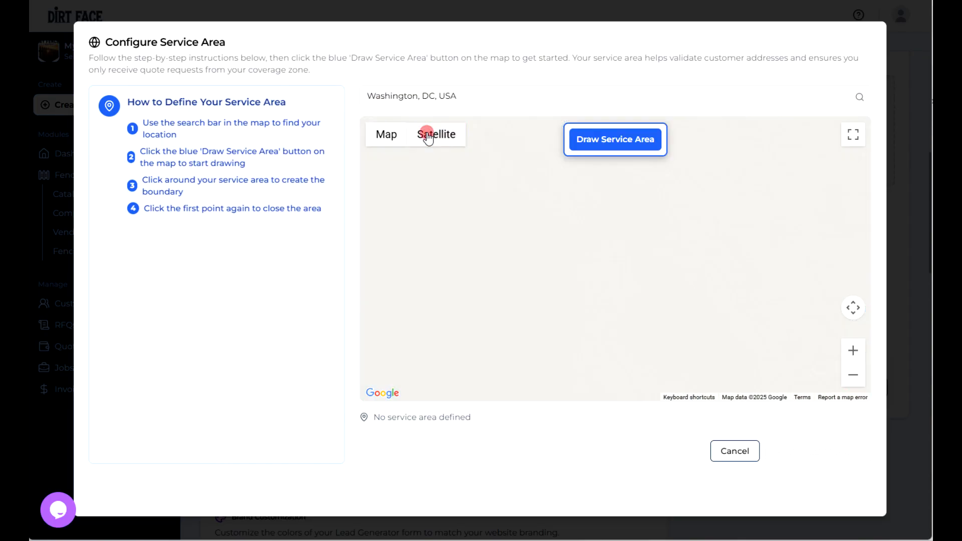
scroll(490, 232, "down", 3)
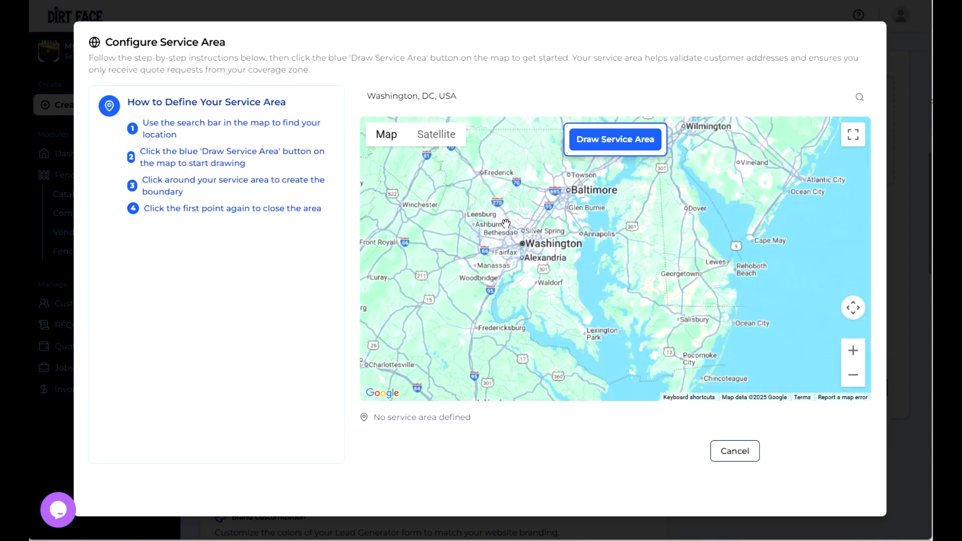
- Draw a closed service area boundary around Washington, from Leesburg past Bowie, Waldorf and Manassas, and save it
left_click(612, 142)
left_click(512, 202)
left_click(538, 210)
left_click(561, 227)
left_click(572, 270)
left_click(551, 295)
left_click(497, 303)
left_click(454, 284)
left_click(449, 250)
left_click(461, 218)
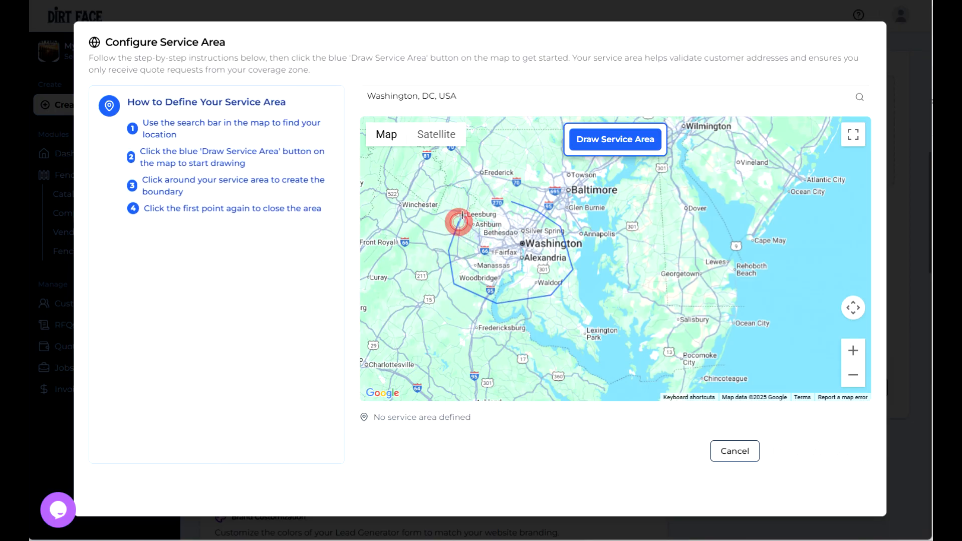
left_click(510, 201)
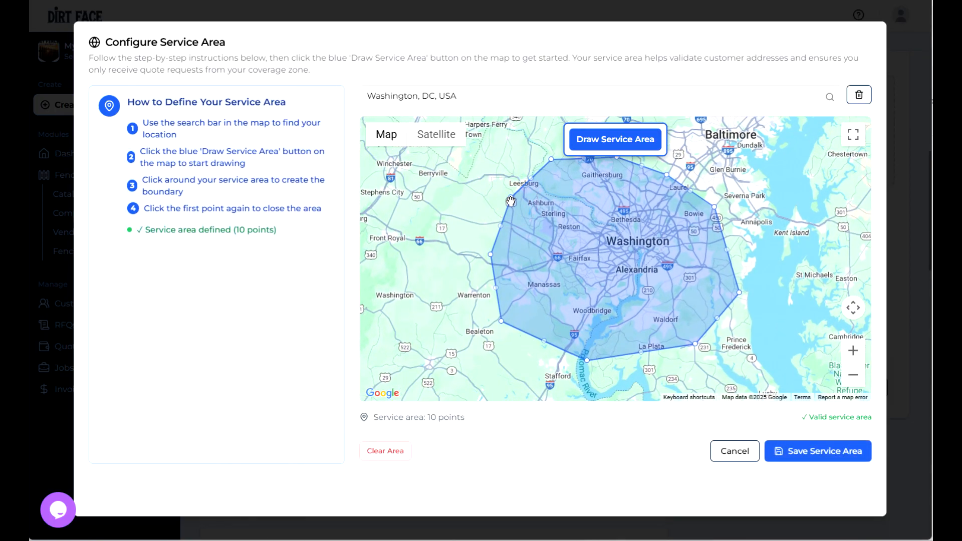
left_click(827, 454)
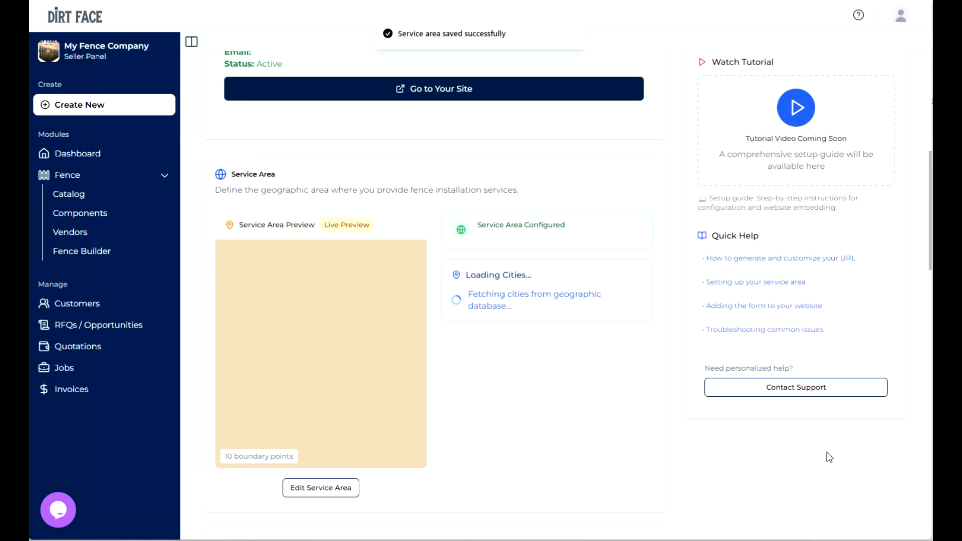
- Upload my fence co.png as the company logo in the brand customization
scroll(511, 248, "down", 2)
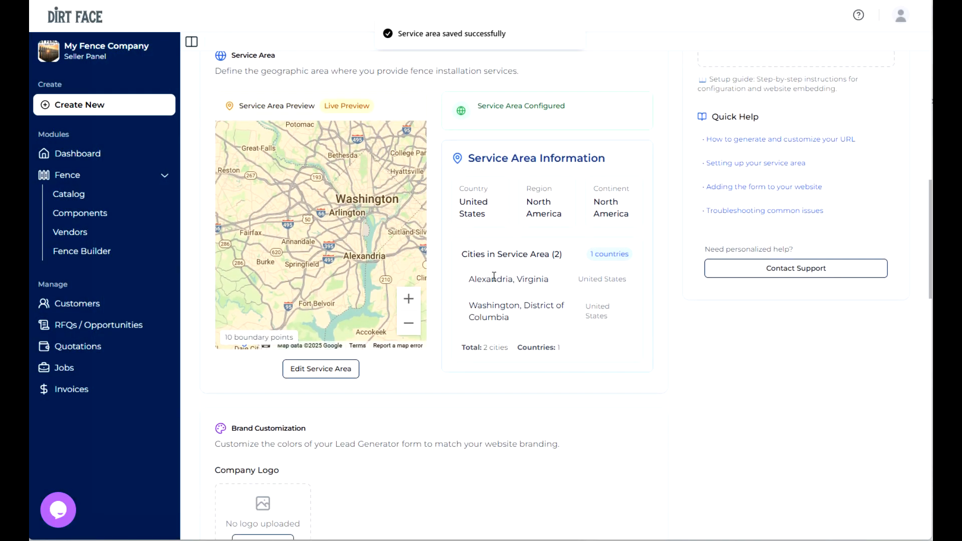
scroll(493, 278, "down", 4)
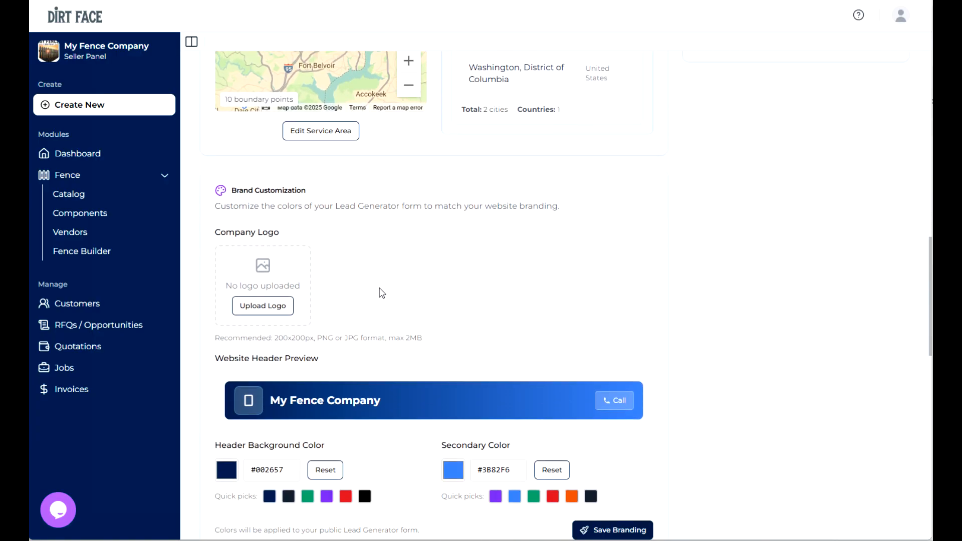
left_click(258, 307)
left_click(444, 32)
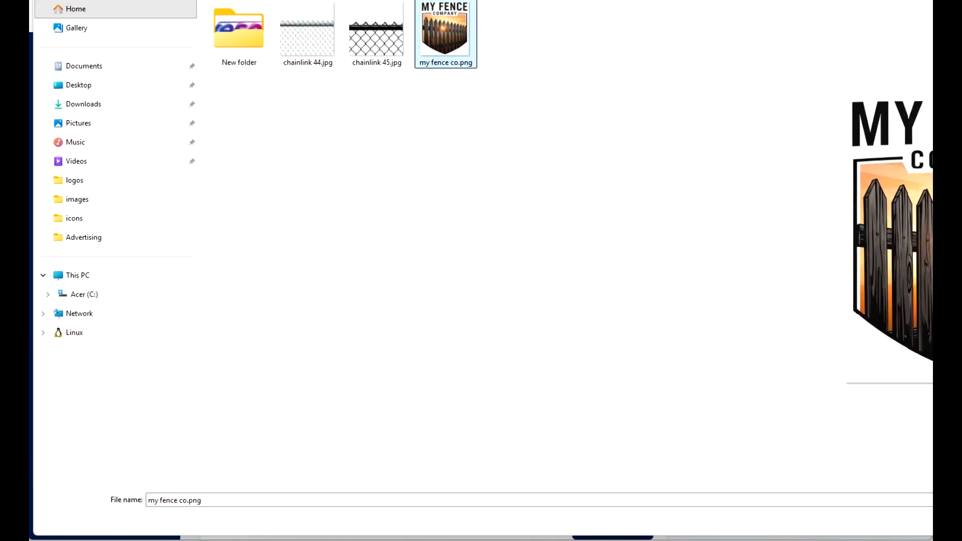
key("Return")
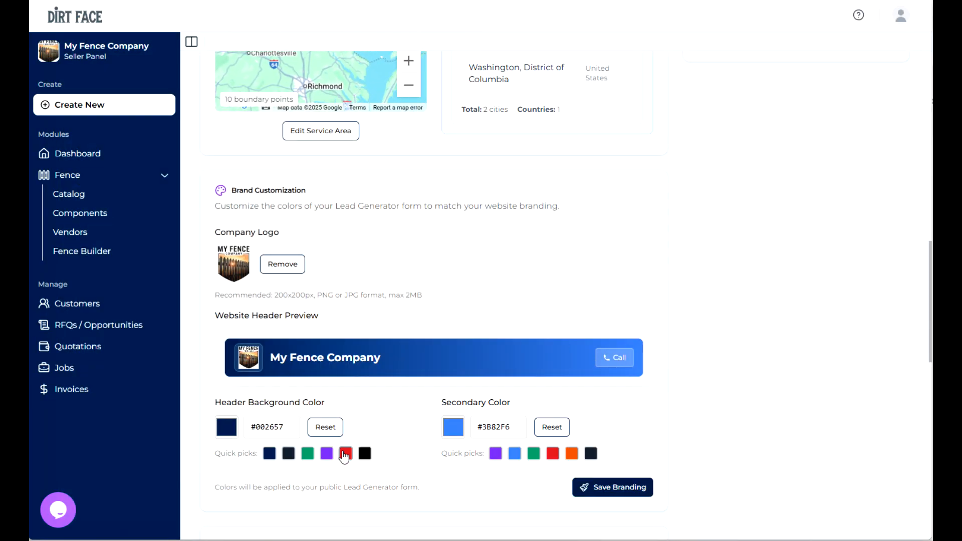
- Set the header background color to red #DC2626 and the secondary color to dark #1F2937, and save the branding
left_click(345, 454)
left_click(592, 455)
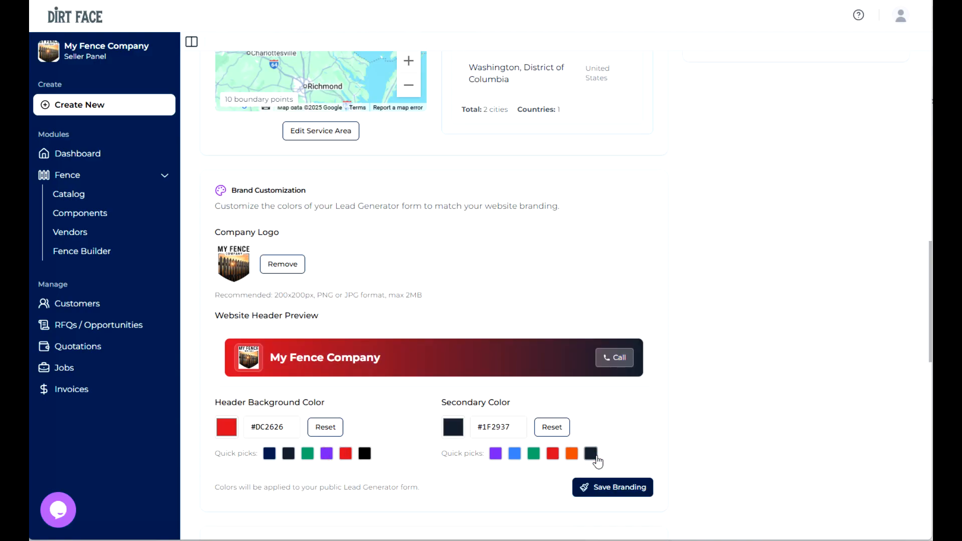
left_click(629, 494)
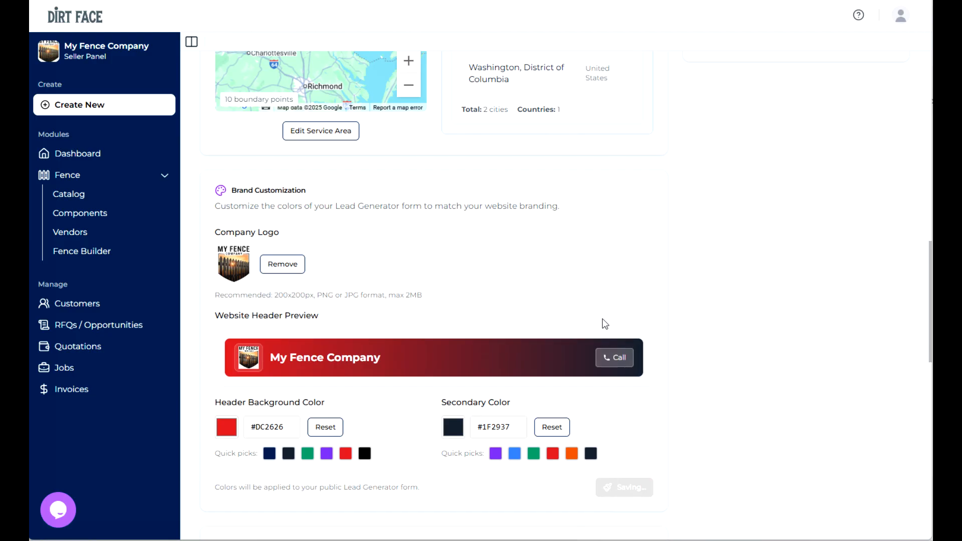
- Set the minimum quote range from $1010.29 to $1258.77 and save the range settings
scroll(603, 318, "down", 5)
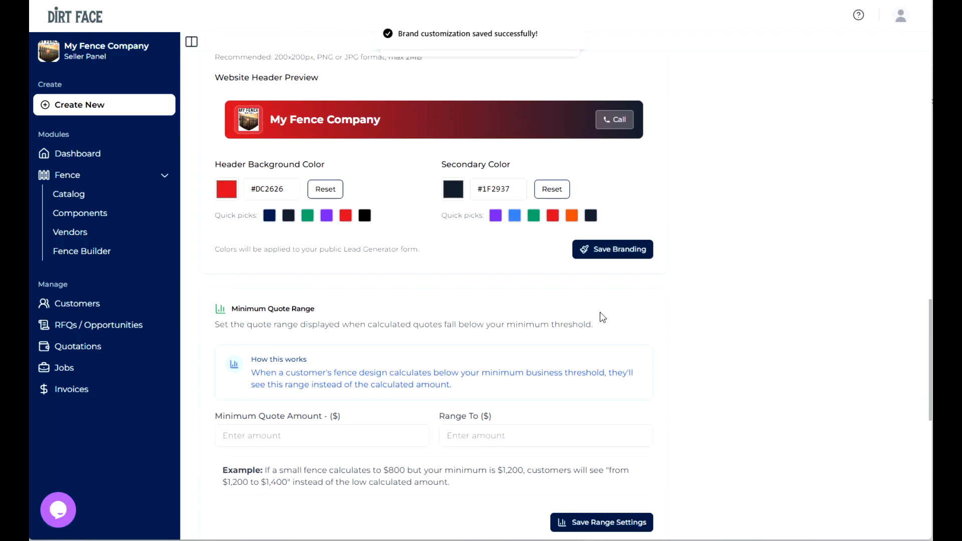
scroll(603, 317, "down", 1)
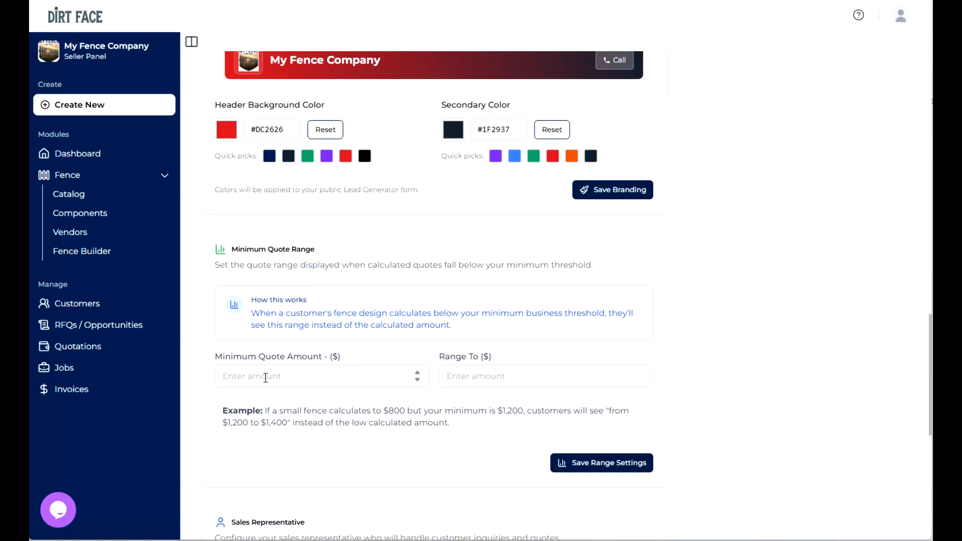
left_click(262, 381)
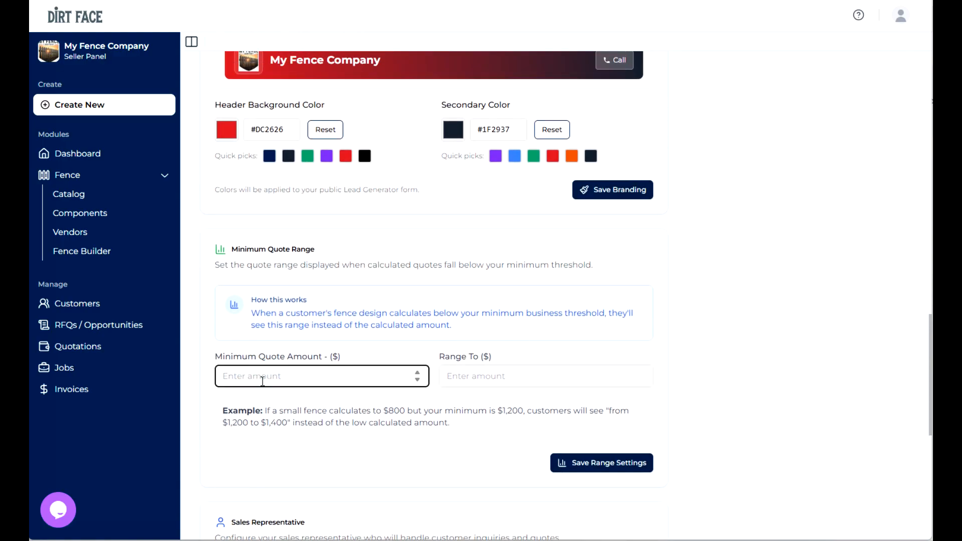
type("1010.29")
left_click(472, 376)
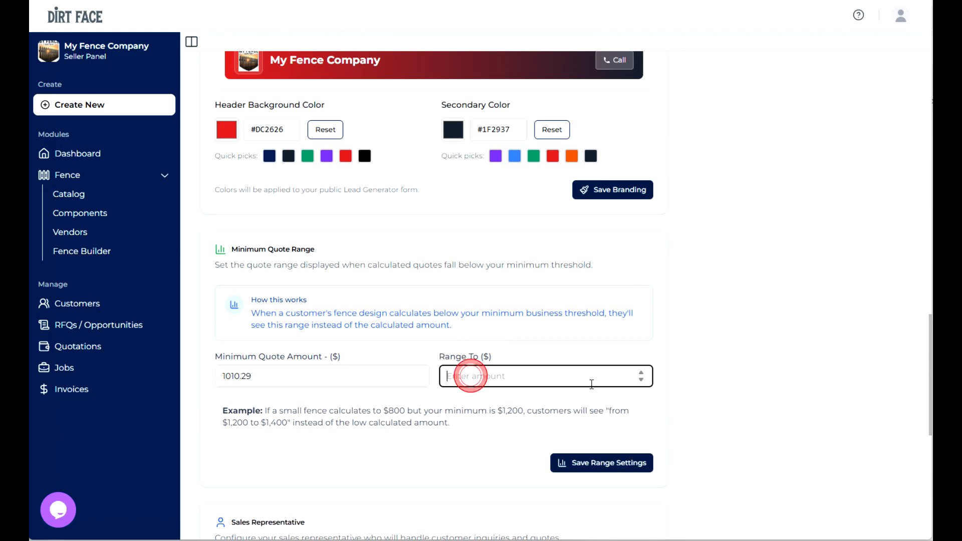
type("1258.77")
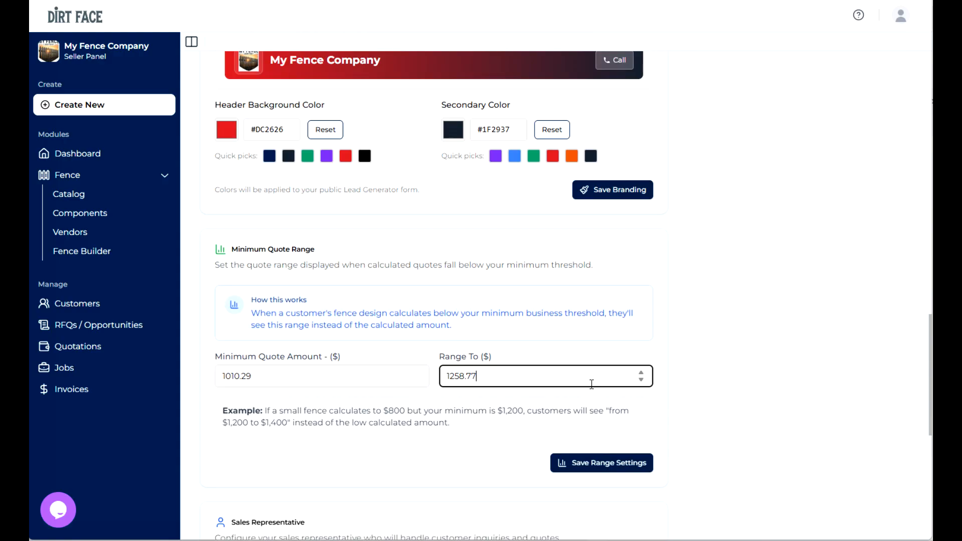
left_click(611, 462)
- Fill in the sales representative's name, email address and phone number, and save the representative
scroll(444, 380, "down", 7)
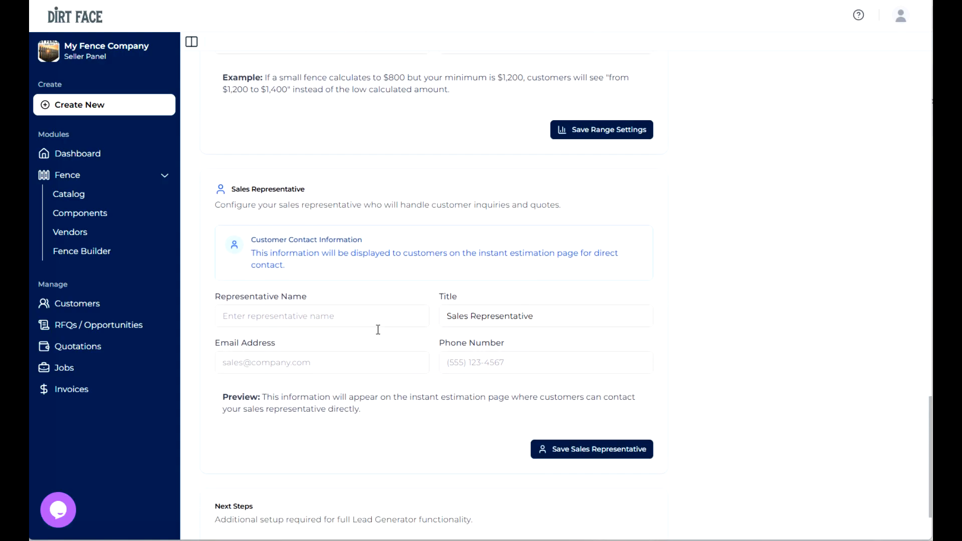
left_click(318, 297)
type("JOh")
key("BackSpace")
key("BackSpace")
type("ohn Doe")
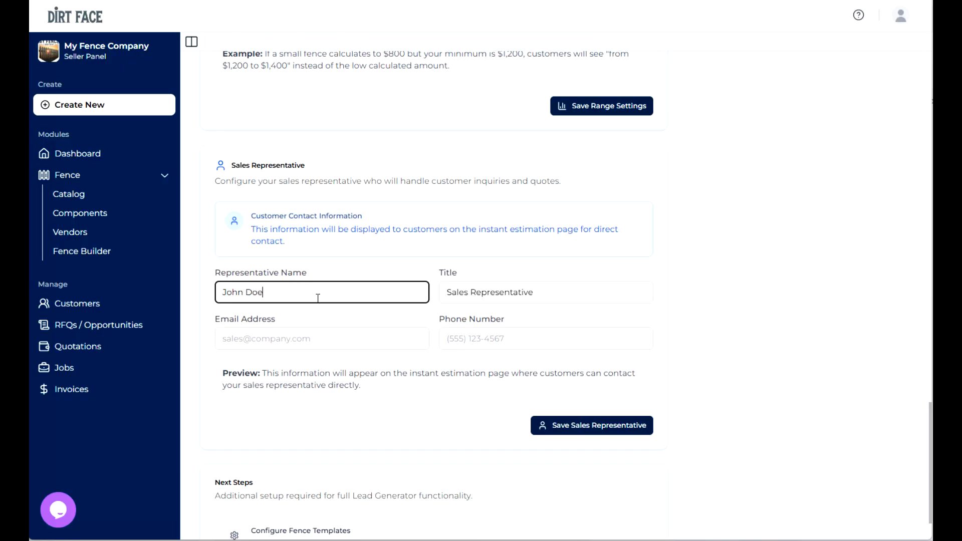
left_click(300, 347)
key("Tab")
type("555442.2124")
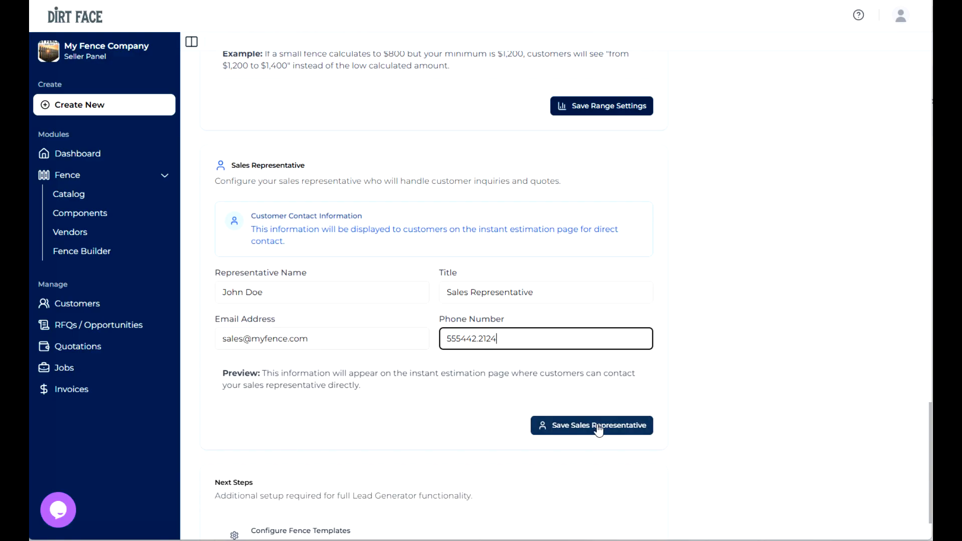
left_click(552, 425)
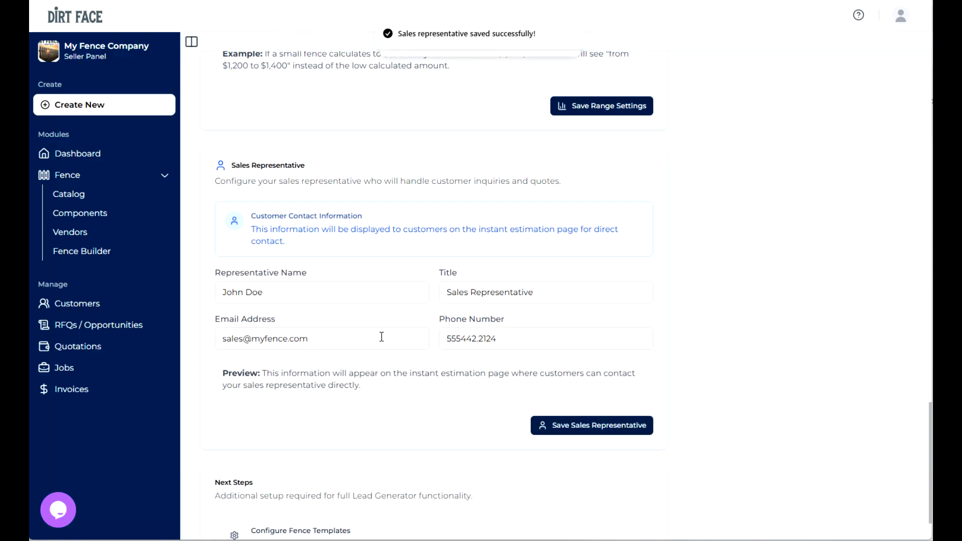
- Open the Residential Chain Link Fence - Big Box Store Spec template from the Fence Builder for editing
scroll(382, 337, "down", 2)
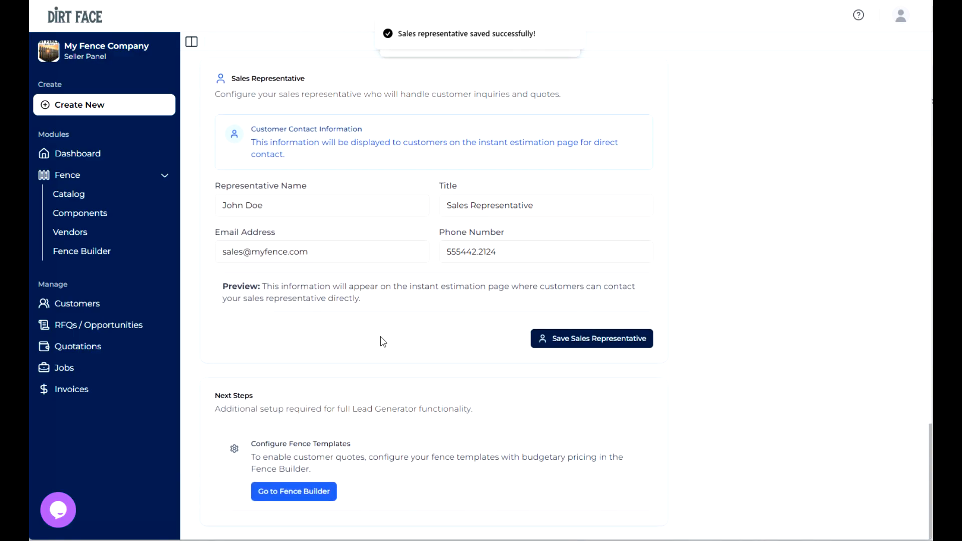
left_click(300, 495)
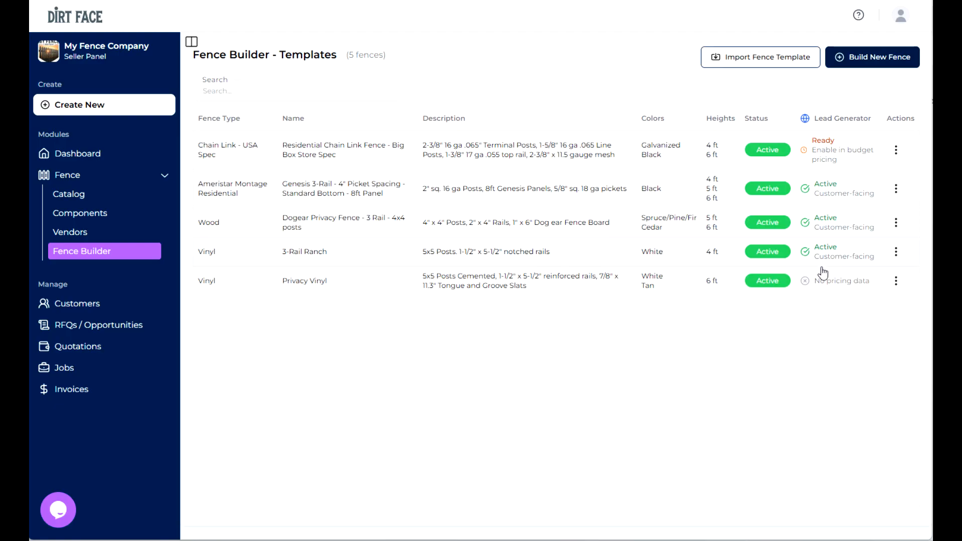
left_click(825, 153)
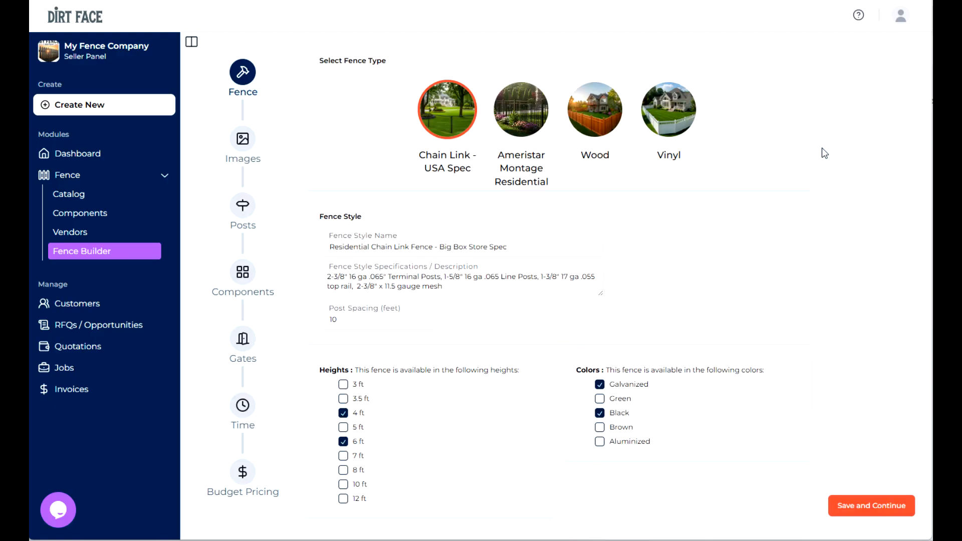
- Open the template's budget pricing and re-enter 32 as the maximum price per foot for the 4 ft galvanized combination
left_click(243, 474)
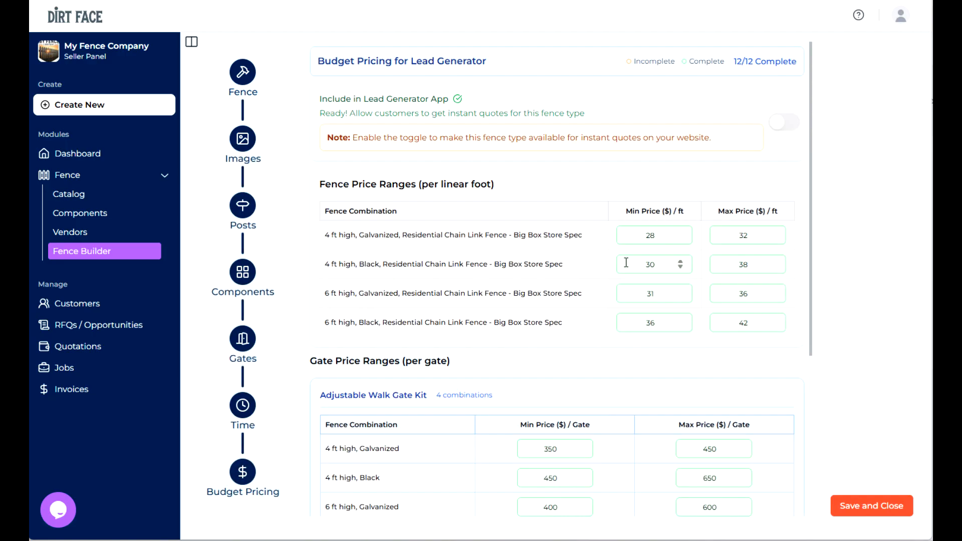
scroll(660, 238, "down", 1)
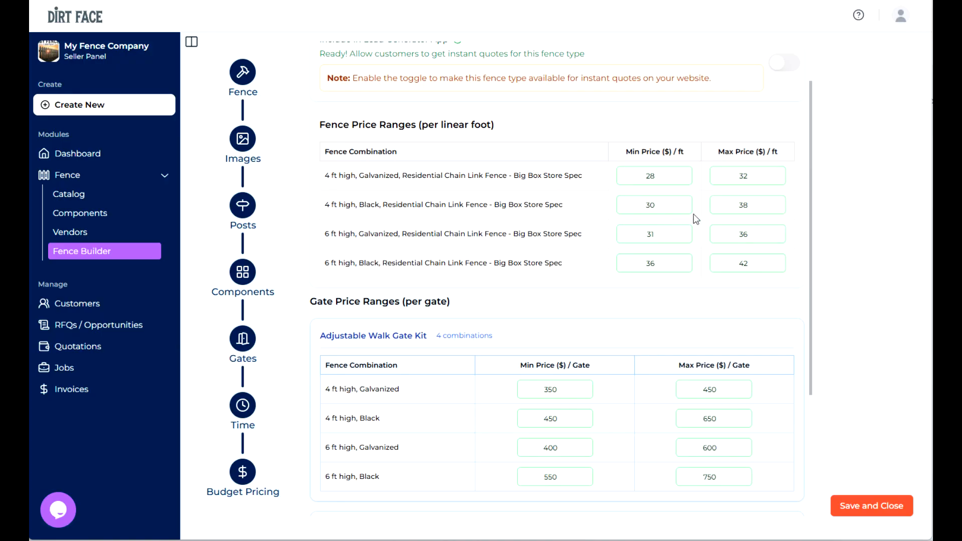
double_click(752, 176)
key("BackSpace")
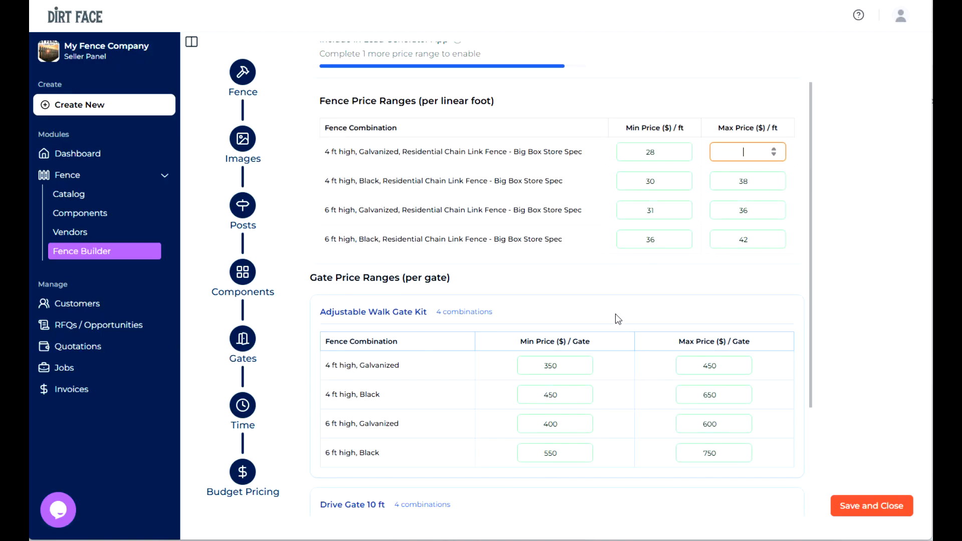
scroll(615, 314, "up", 1)
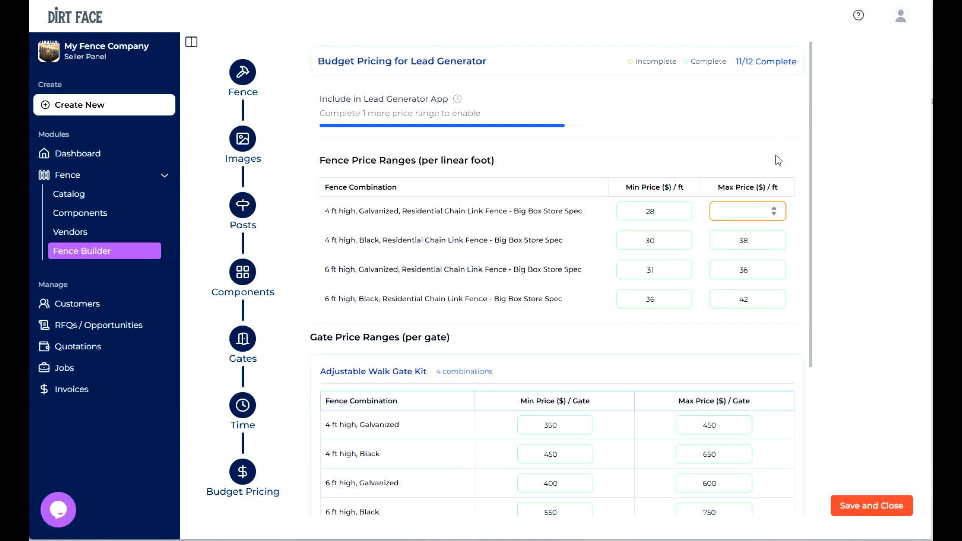
type("32")
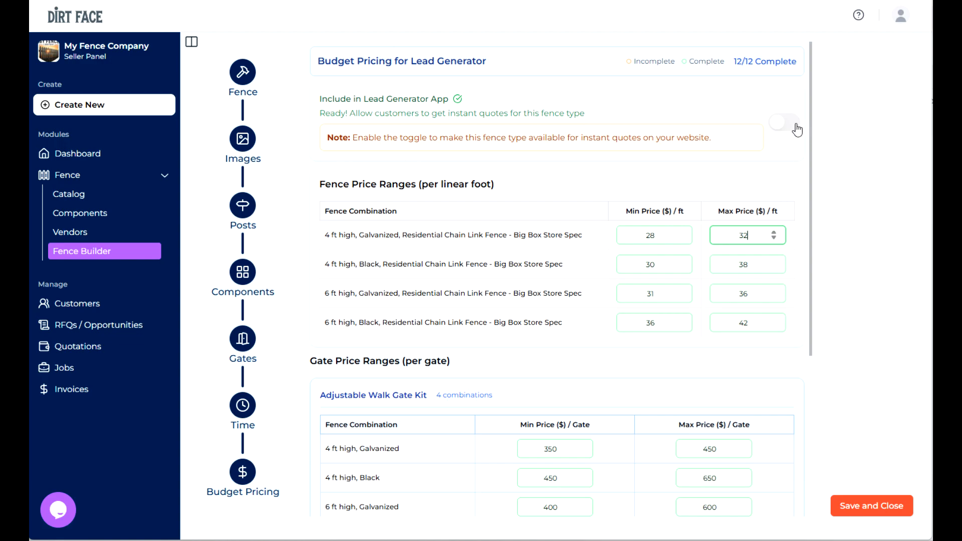
- Review the gate price ranges, include the chain link fence in the Lead Generator App, and save its budget pricing
scroll(661, 343, "down", 3)
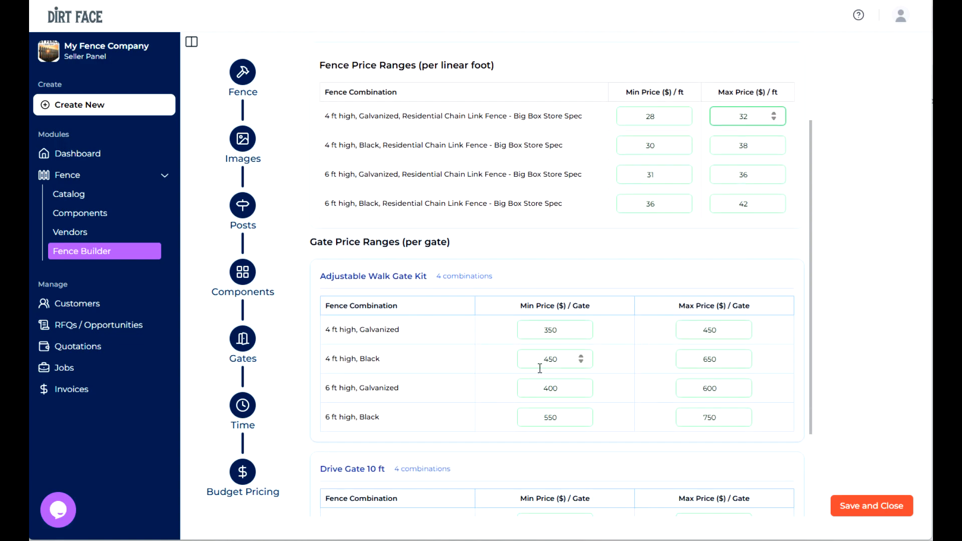
scroll(535, 368, "down", 3)
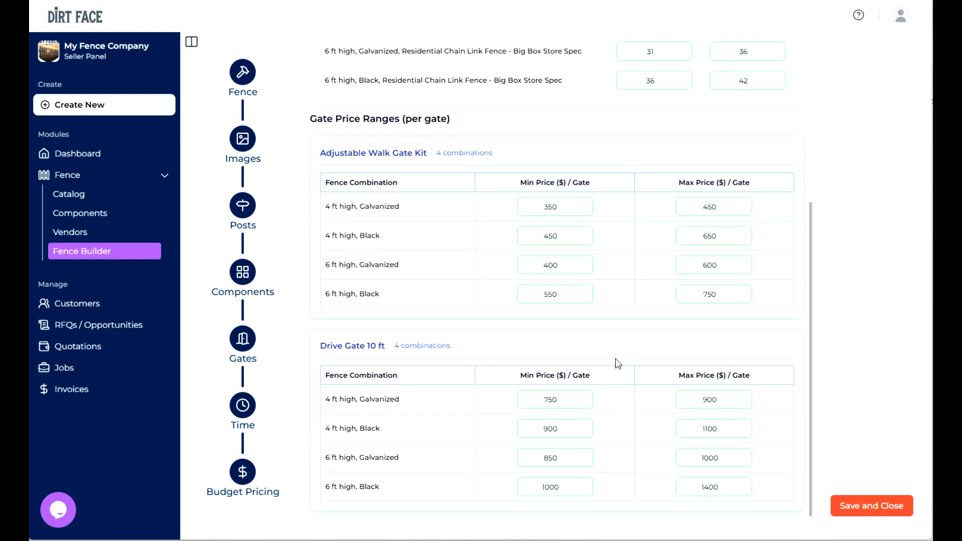
scroll(616, 358, "up", 5)
left_click(789, 110)
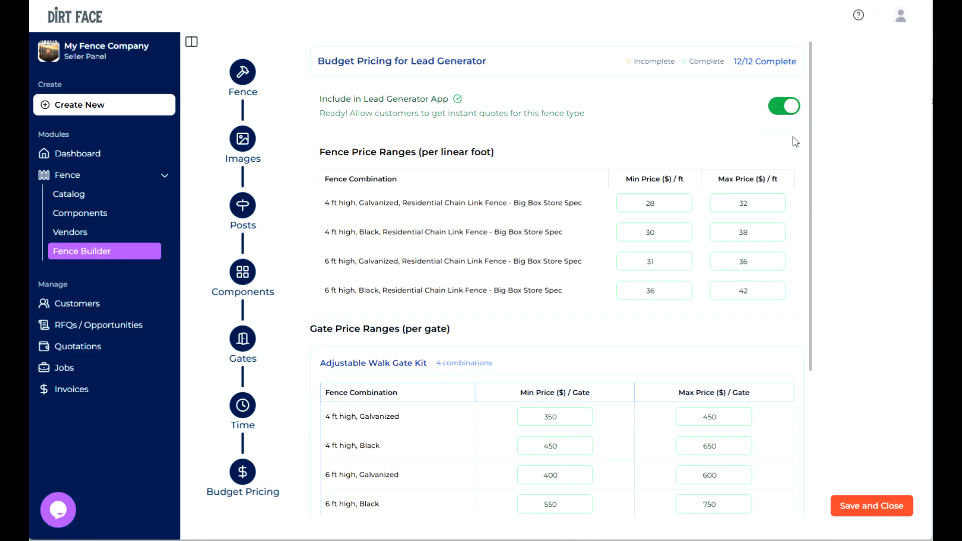
left_click(862, 508)
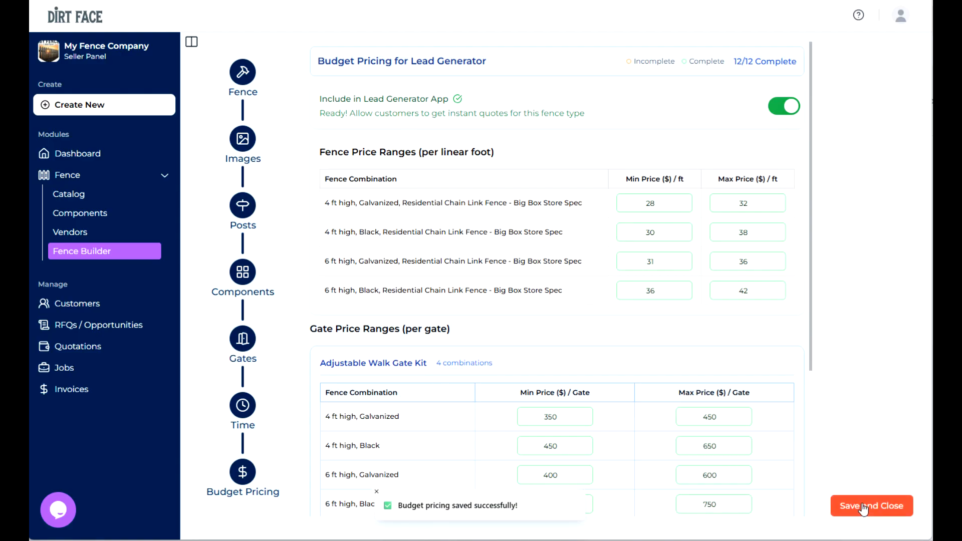
- Return to the Fence Builder templates and open the budget pricing of the Privacy Vinyl fence
left_click(135, 252)
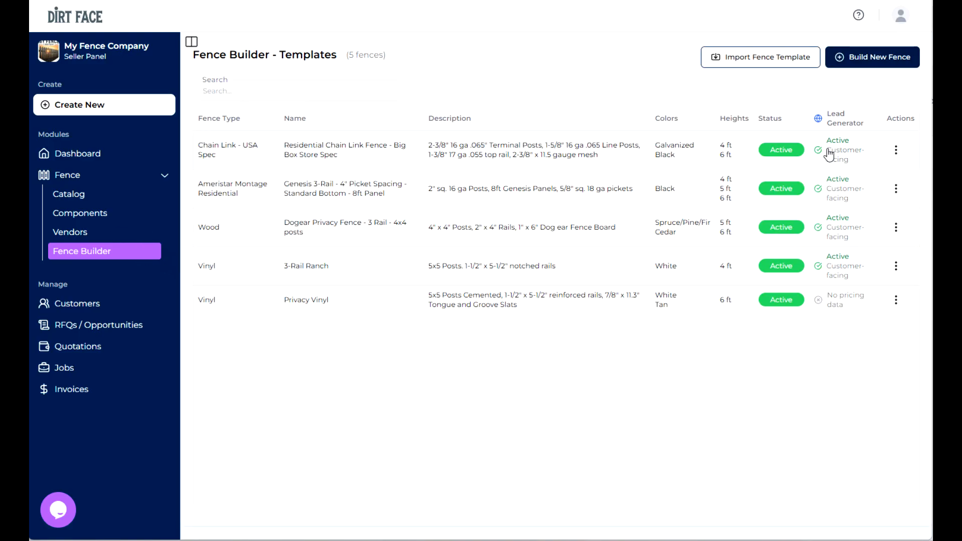
left_click(815, 308)
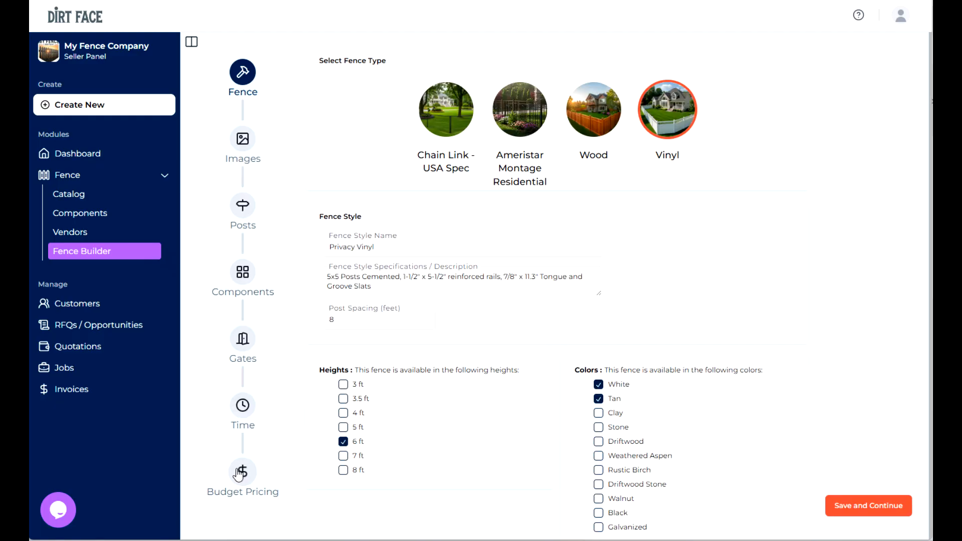
left_click(242, 473)
- Set the 6 ft Privacy Vinyl price ranges per foot to 32–38 for White and 34–40 for Tan
left_click(567, 205)
type("32")
key("Tab")
type("38")
left_click(570, 240)
type("34")
key("Tab")
type("40")
- Set the Single Swing Gate price ranges to 550–950 for White and 650–1050 for Tan
left_click(551, 367)
type("550")
key("Tab")
type("950")
key("Tab")
type("650")
key("Tab")
type("1050")
- Set the Double Swing Gate price ranges to 1000–1300 for White and 1150–1500 for Tan
scroll(515, 380, "down", 1)
left_click(539, 457)
type("1000")
key("Tab")
type("1300")
key("Tab")
type("1100")
key("Tab")
type("1400")
scroll(617, 268, "down", 1)
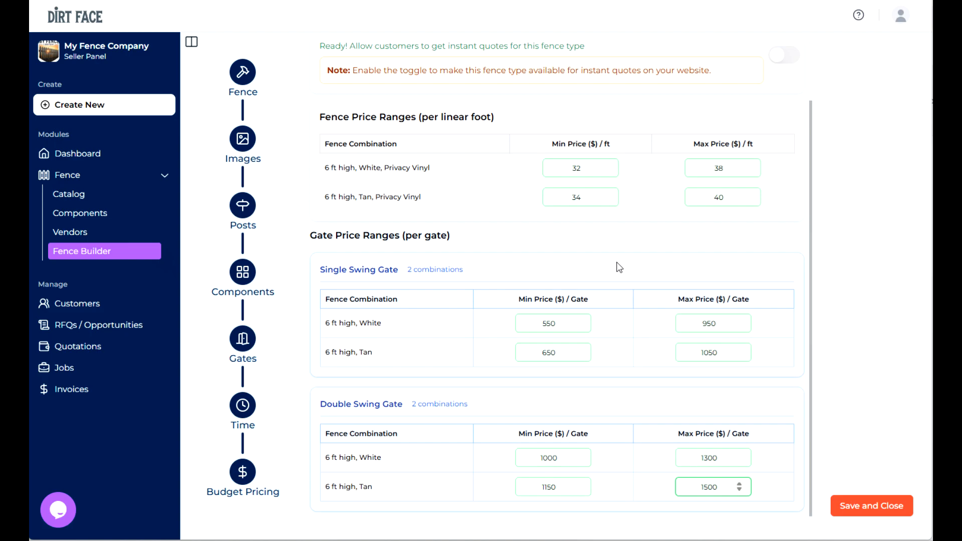
- Include the Privacy Vinyl fence in the Lead Generator App and save its budget pricing
scroll(618, 269, "up", 2)
left_click(788, 122)
left_click(857, 507)
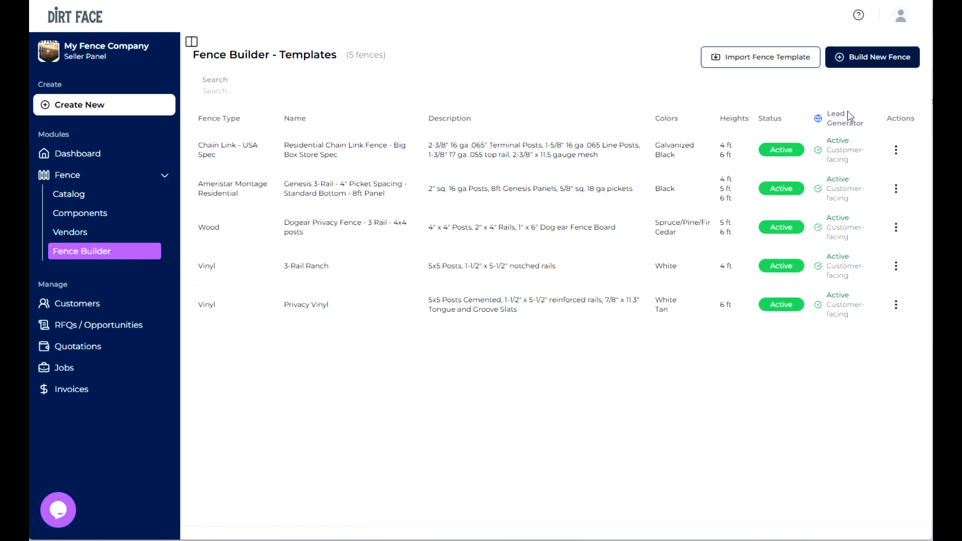
- Open the Lead Generator App section of the business settings and visit the registered customer quote site
left_click(900, 20)
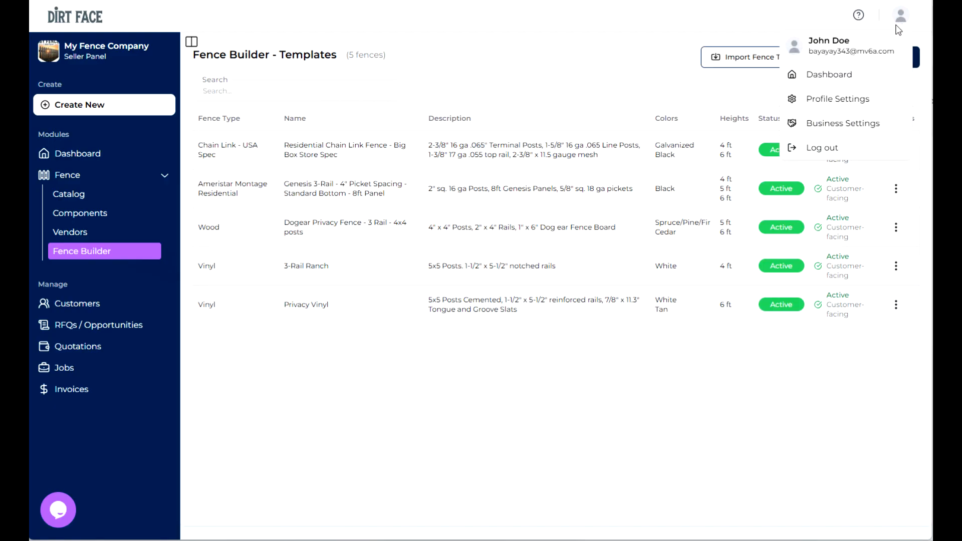
left_click(846, 124)
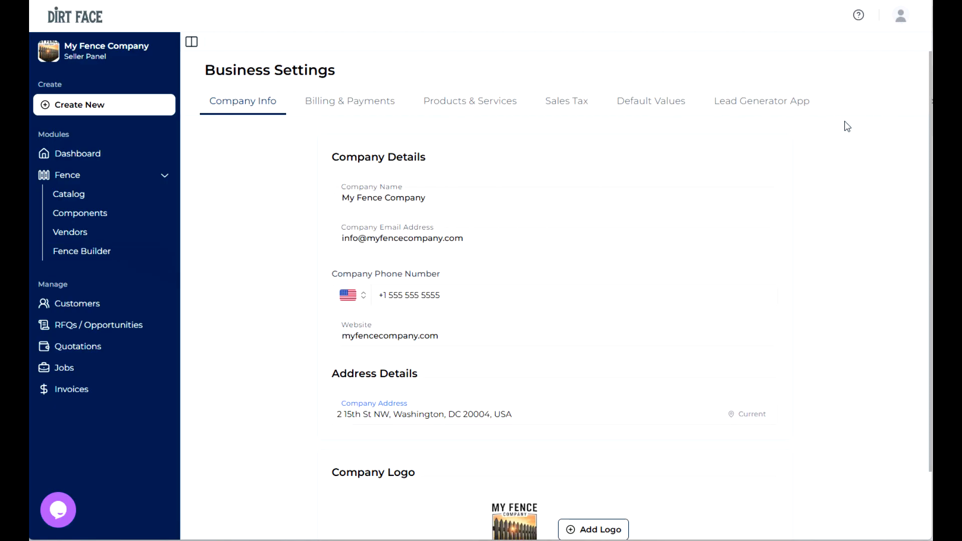
left_click(773, 107)
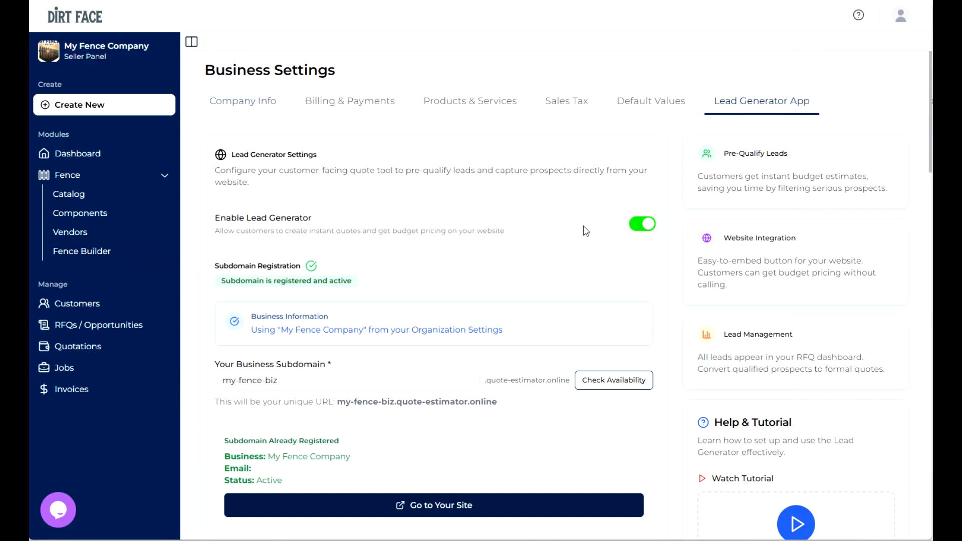
scroll(587, 228, "down", 3)
left_click(441, 384)
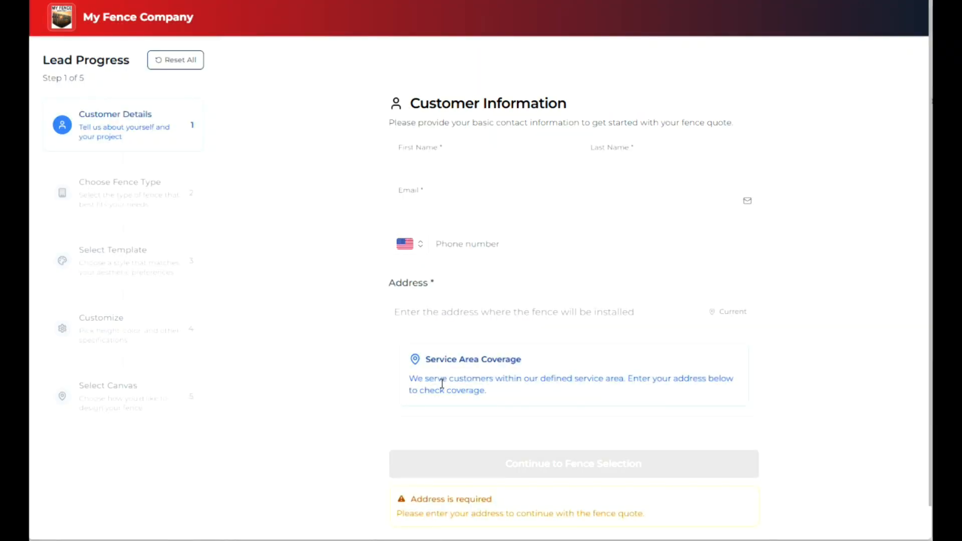
- Fill in the customer's first name, last name, email address and phone number on the quote form
left_click(434, 161)
type("Rich")
key("Tab")
type("Guy")
key("Tab")
key("Tab")
type("5555555555")
key("Tab")
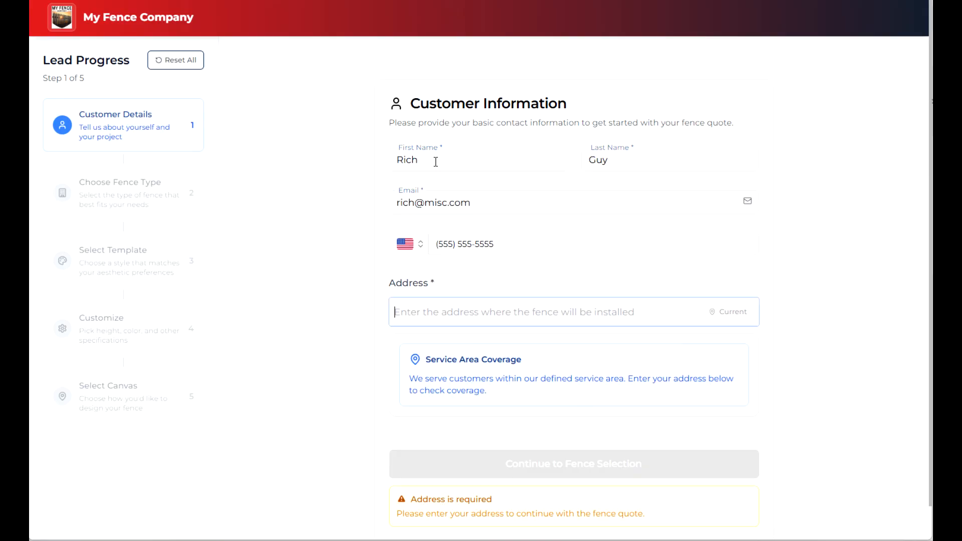
- Enter the installation address, pick the matching suggestion, and continue to fence selection
type("2 15 st nw")
left_click(469, 393)
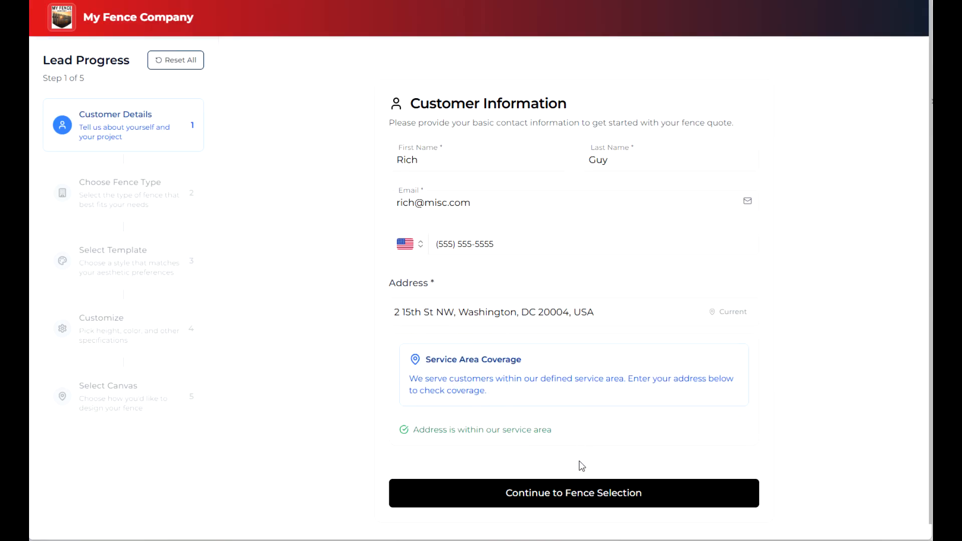
left_click(569, 492)
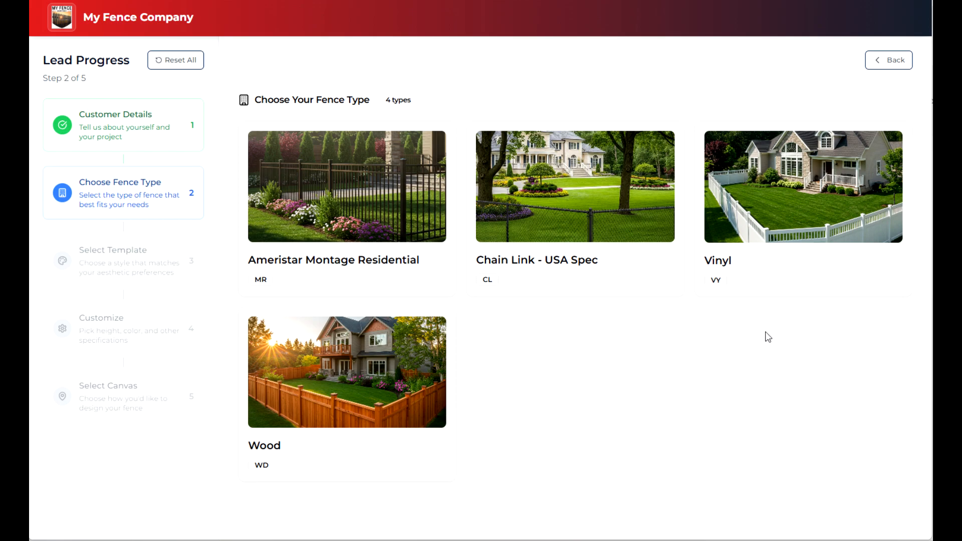
- Choose the Vinyl fence type with the Privacy Vinyl template, customized as 6 ft high in White
left_click(807, 193)
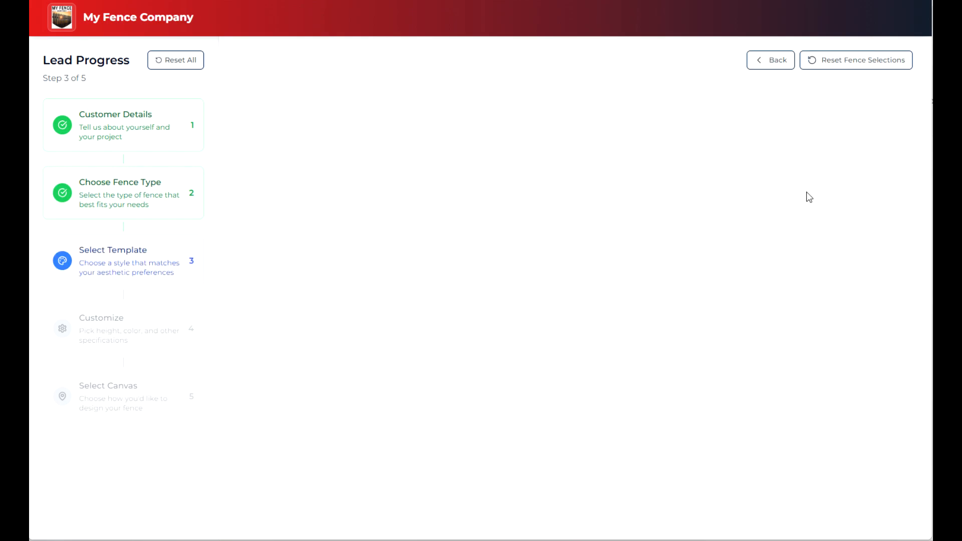
left_click(489, 244)
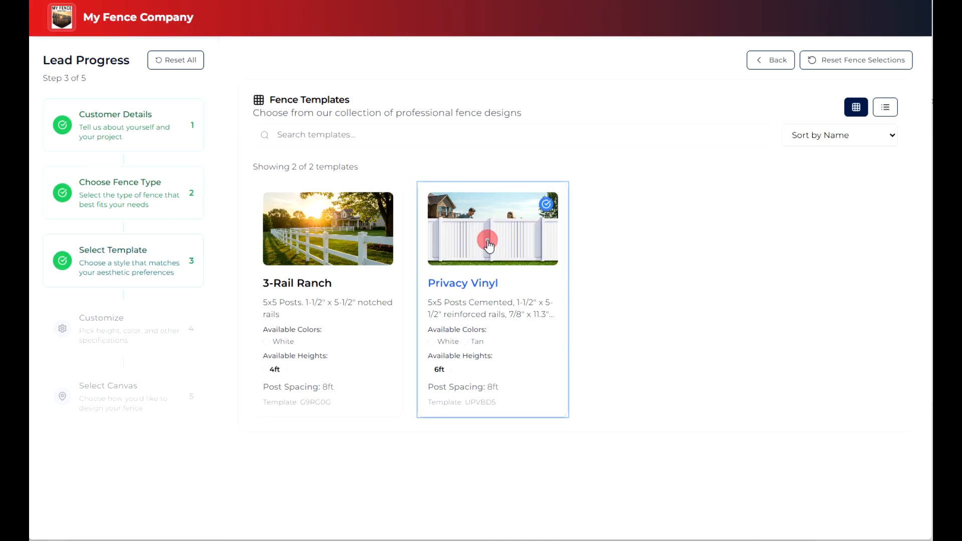
left_click(408, 279)
left_click(313, 440)
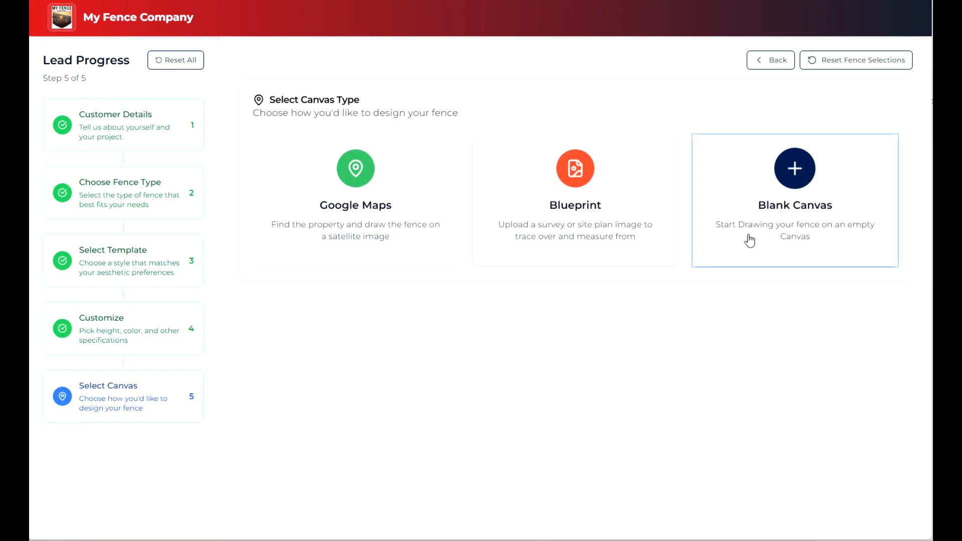
- Use Google Maps as the canvas in satellite view and capture a close-up of the lawn east of the monument
left_click(339, 220)
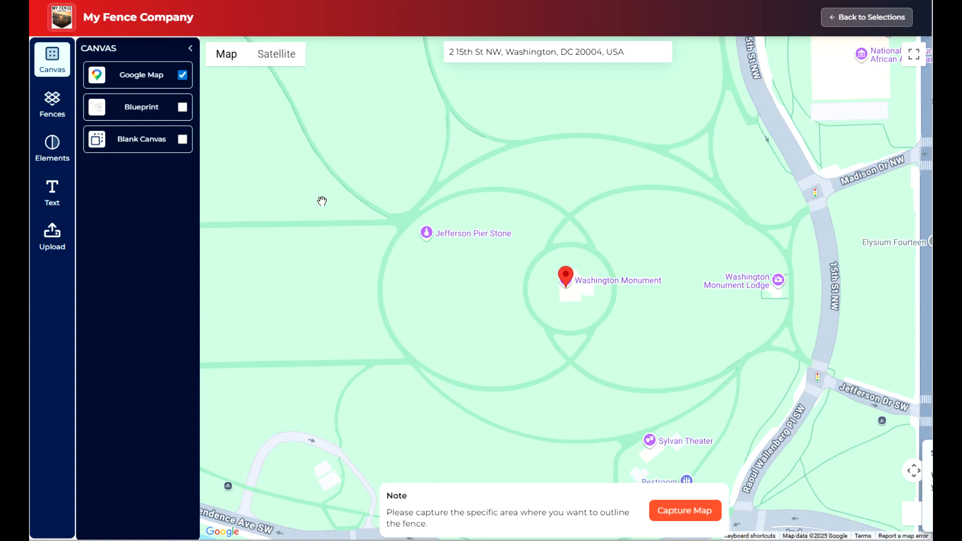
left_click(287, 55)
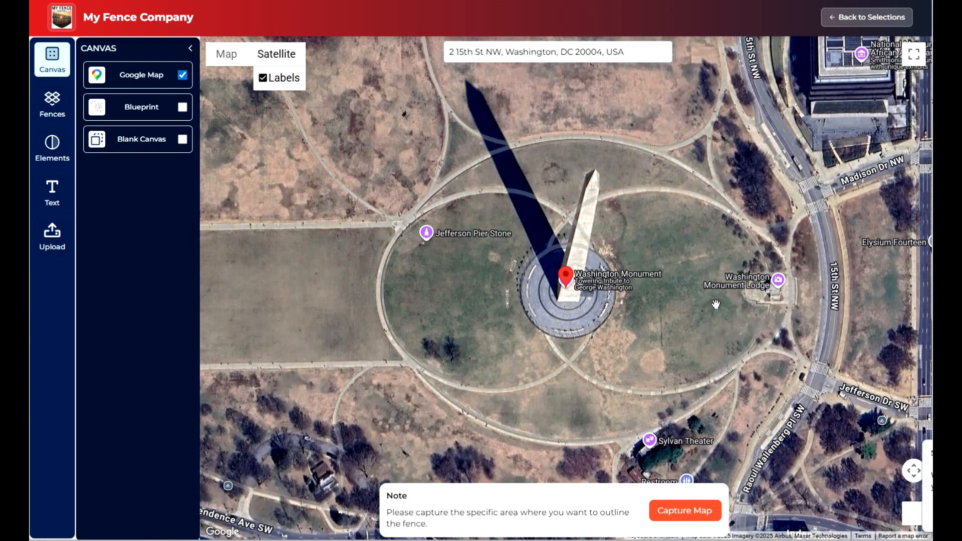
scroll(720, 273, "up", 2)
scroll(720, 273, "up", 2)
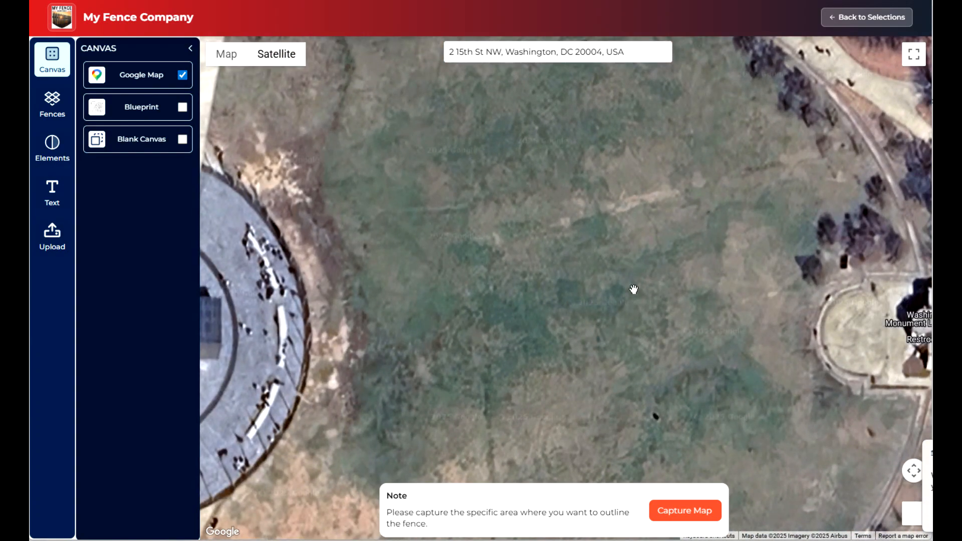
left_click(683, 511)
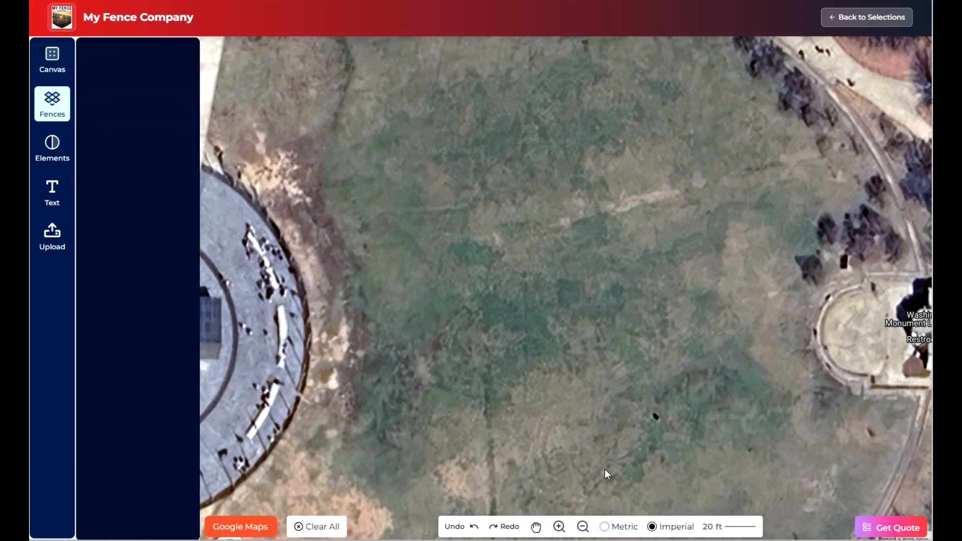
- Draw four connected fence sections about 102, 88, 98 and 46 ft long on the captured map
left_click(98, 230)
left_click(469, 218)
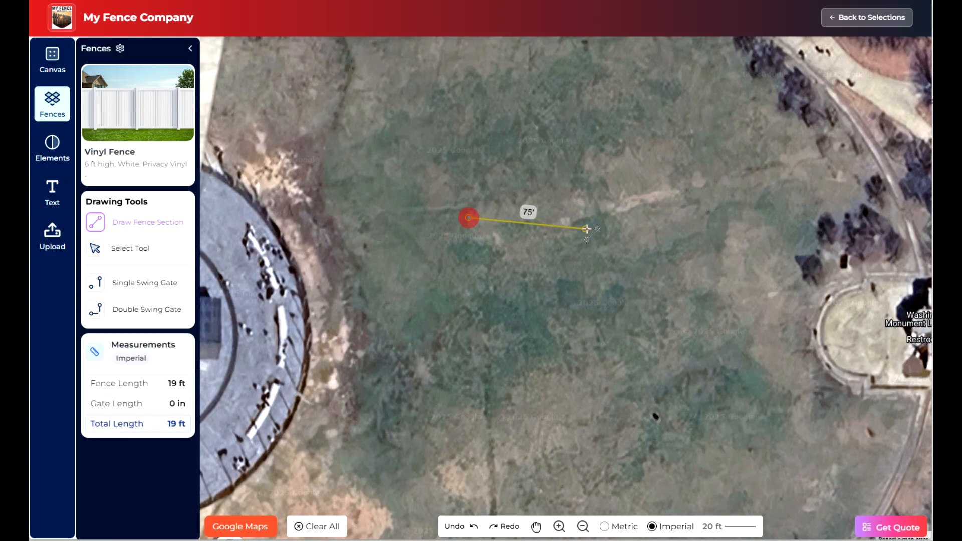
left_click(628, 217)
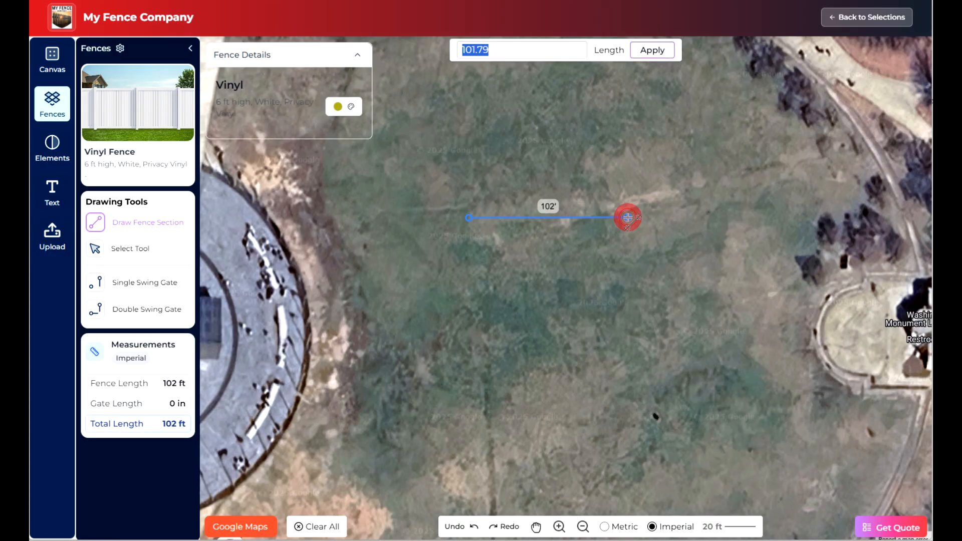
left_click(631, 355)
left_click(478, 356)
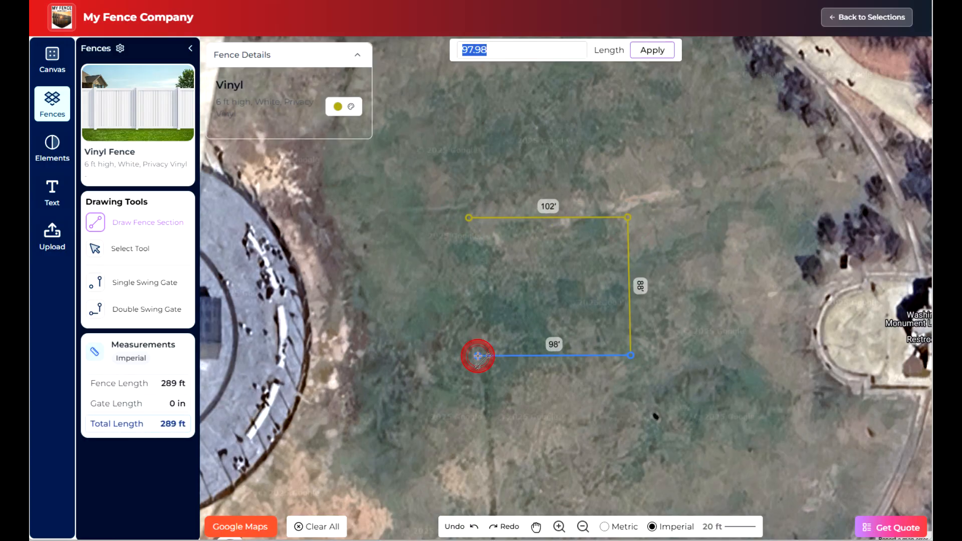
left_click(475, 279)
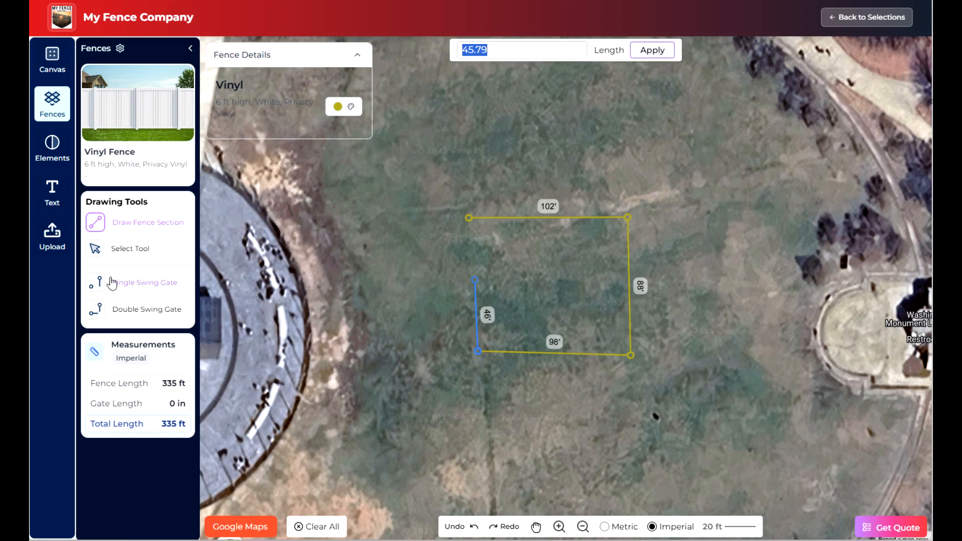
- Add a 72-inch Single Swing Gate at the end of the 46 ft section and close the perimeter with a section about 34 ft long
left_click(132, 291)
left_click(475, 279)
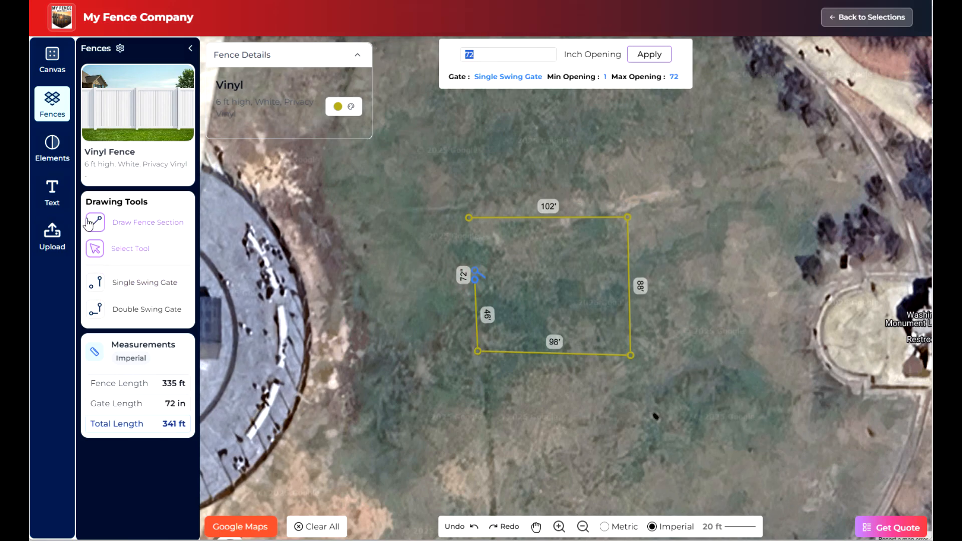
left_click(475, 272)
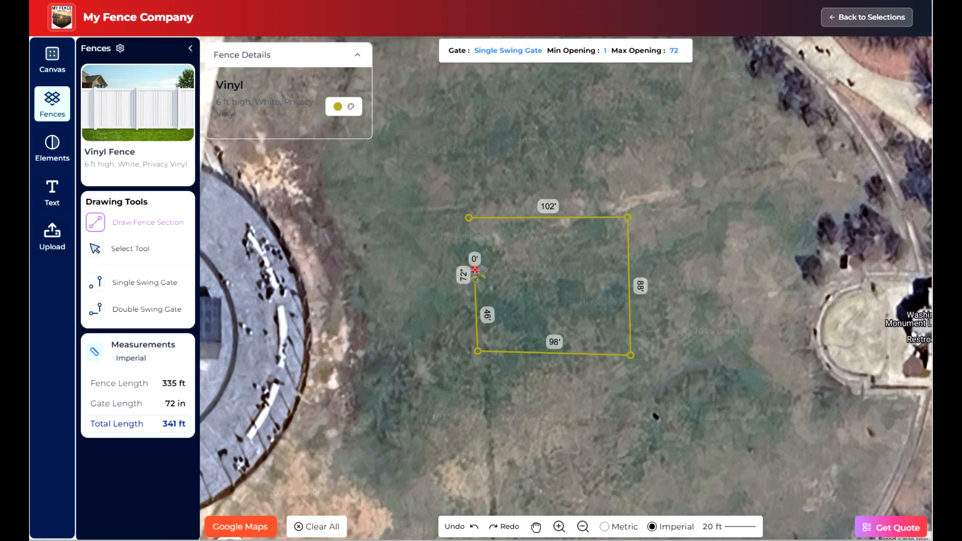
left_click(468, 218)
- Generate the instant quote for the drawn fence and review its design, estimation details and sales contact
left_click(880, 524)
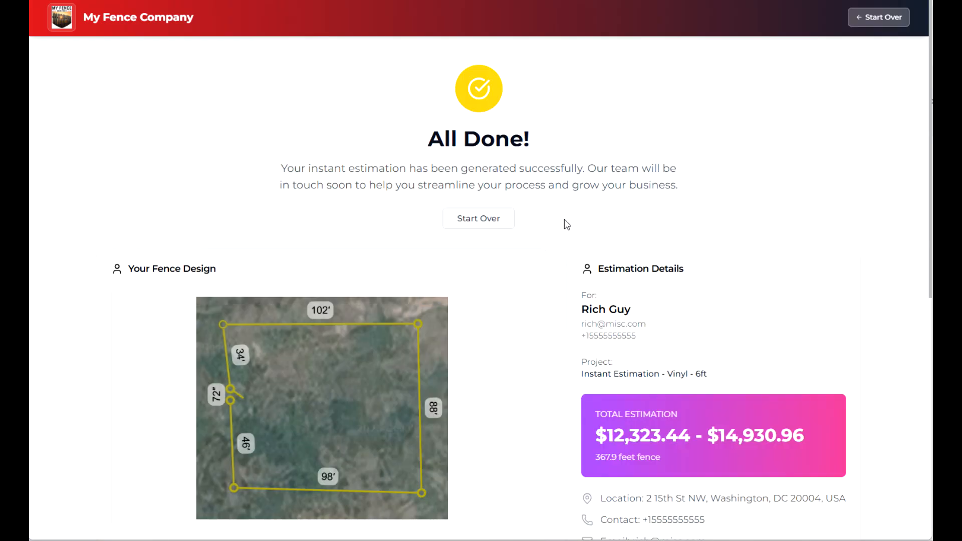
scroll(566, 224, "down", 1)
scroll(566, 223, "down", 2)
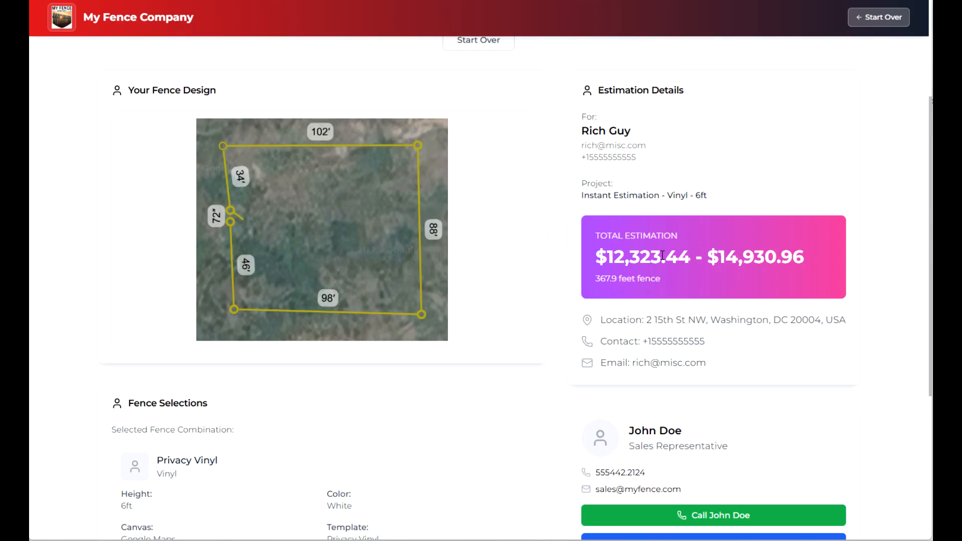
- In the Dirt Face seller panel, open the Lead Generator's vinyl fence request under RFQs / Opportunities and convert it to a Materials & Installation quote
scroll(663, 256, "down", 1)
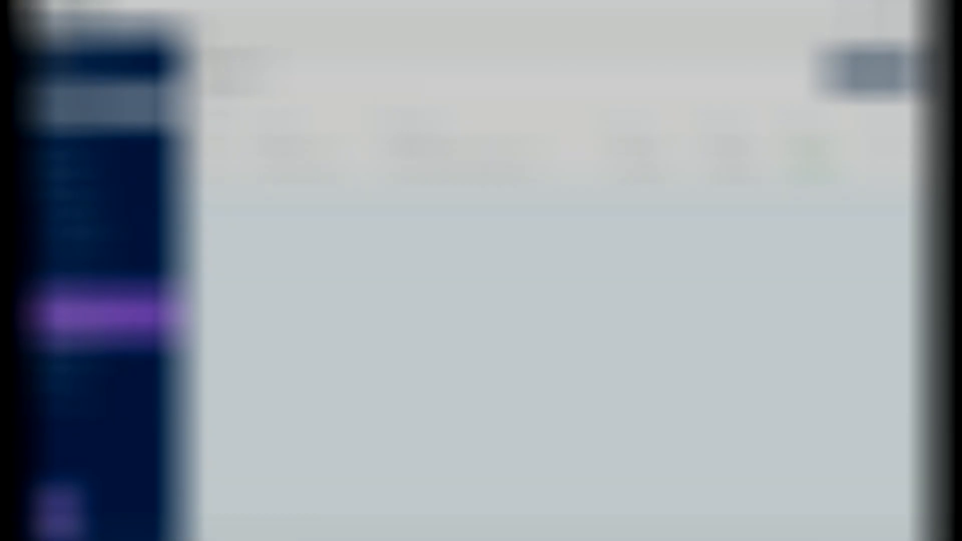
left_click(75, 325)
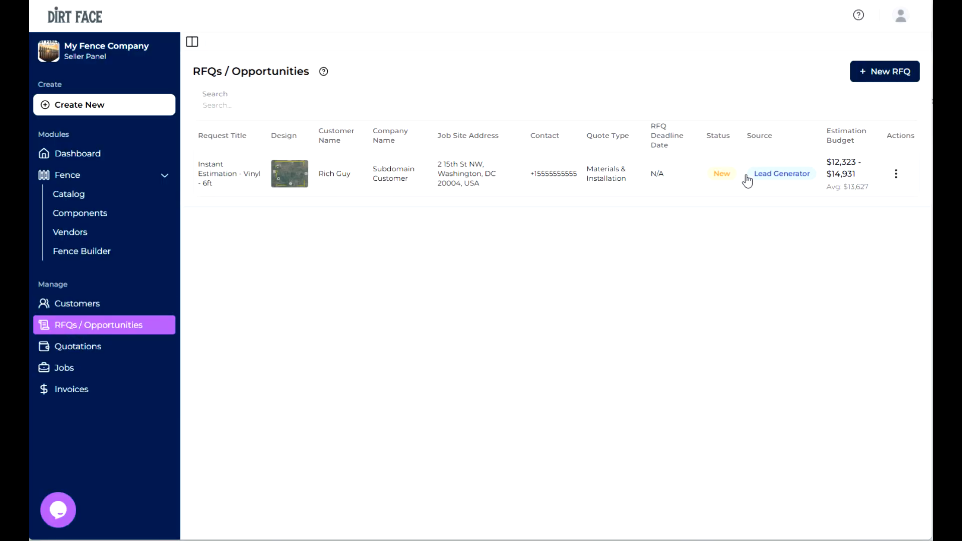
left_click(845, 171)
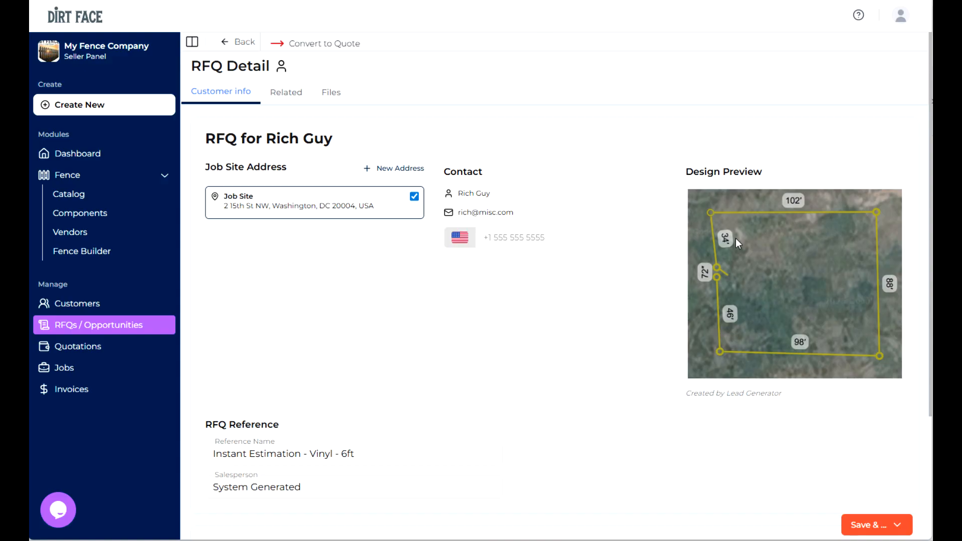
left_click(326, 44)
left_click(883, 524)
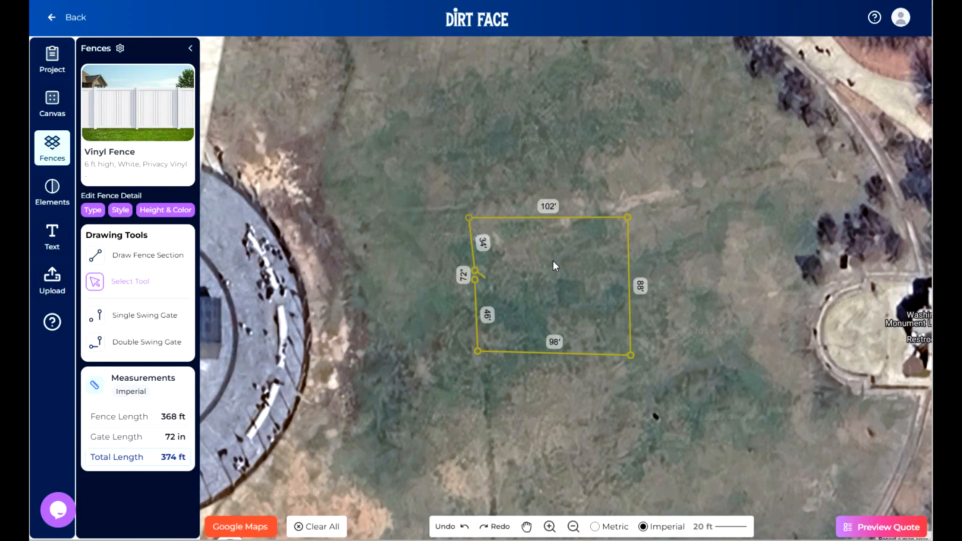
- Lengthen the upper fence section of the drawing to about 107 ft and preview the quote
scroll(552, 261, "up", 2)
left_click_drag(643, 208, 653, 209)
left_click(876, 529)
- Review the Privacy Vinyl material details, save them to continue adding costs and profit, and look over the quote summary
scroll(548, 318, "down", 10)
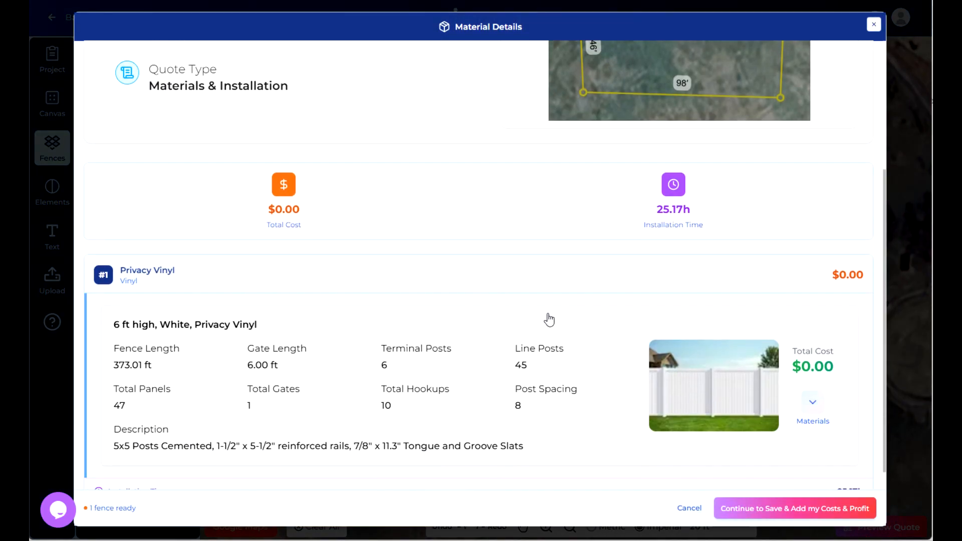
scroll(377, 328, "down", 2)
scroll(375, 319, "up", 10)
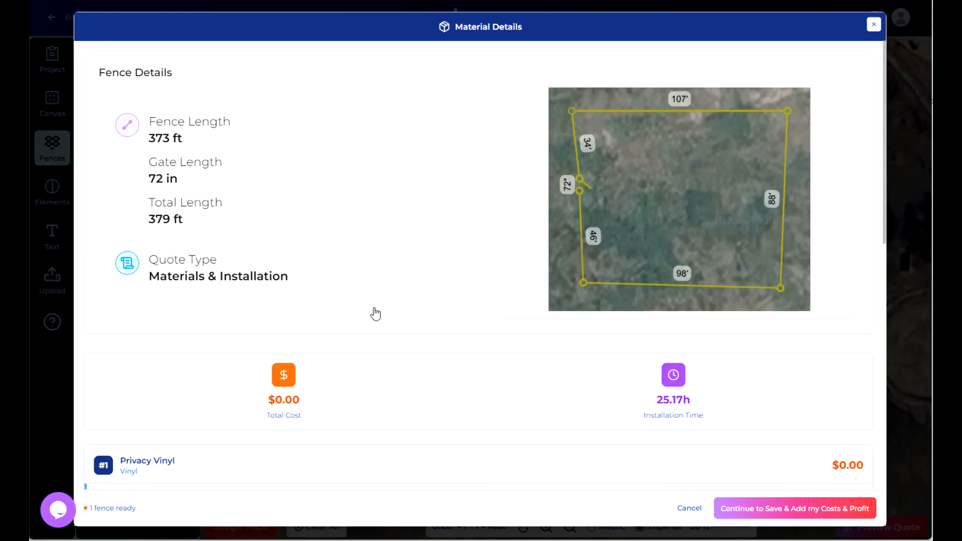
scroll(376, 314, "down", 5)
left_click(794, 511)
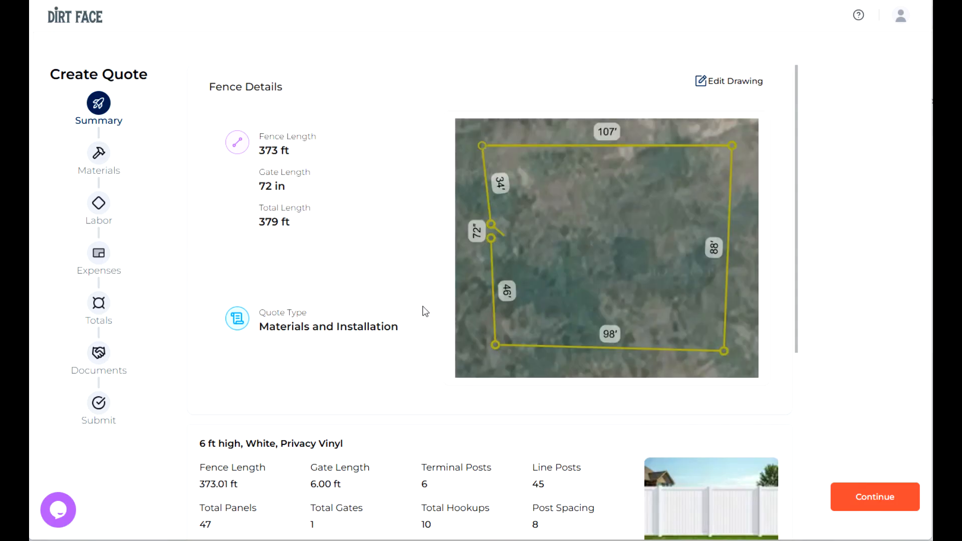
scroll(424, 309, "down", 2)
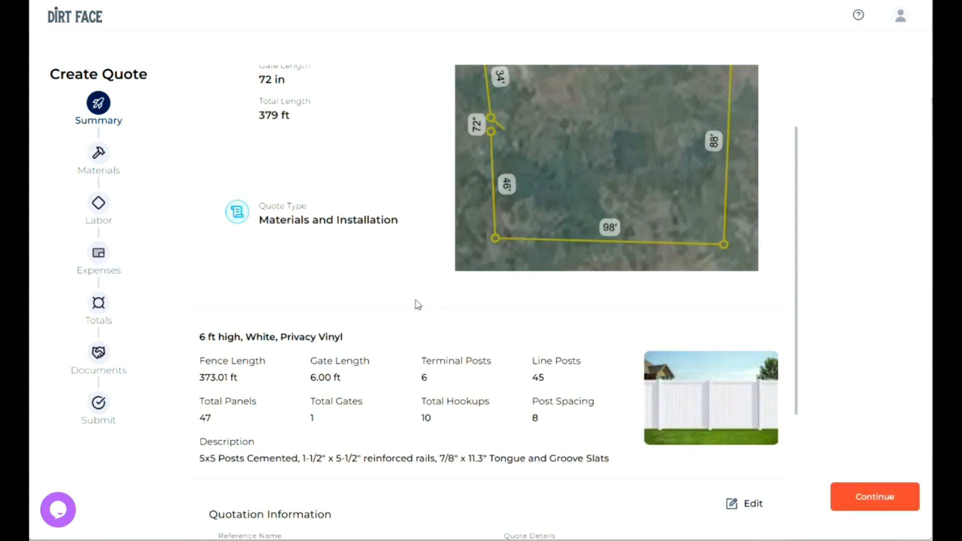